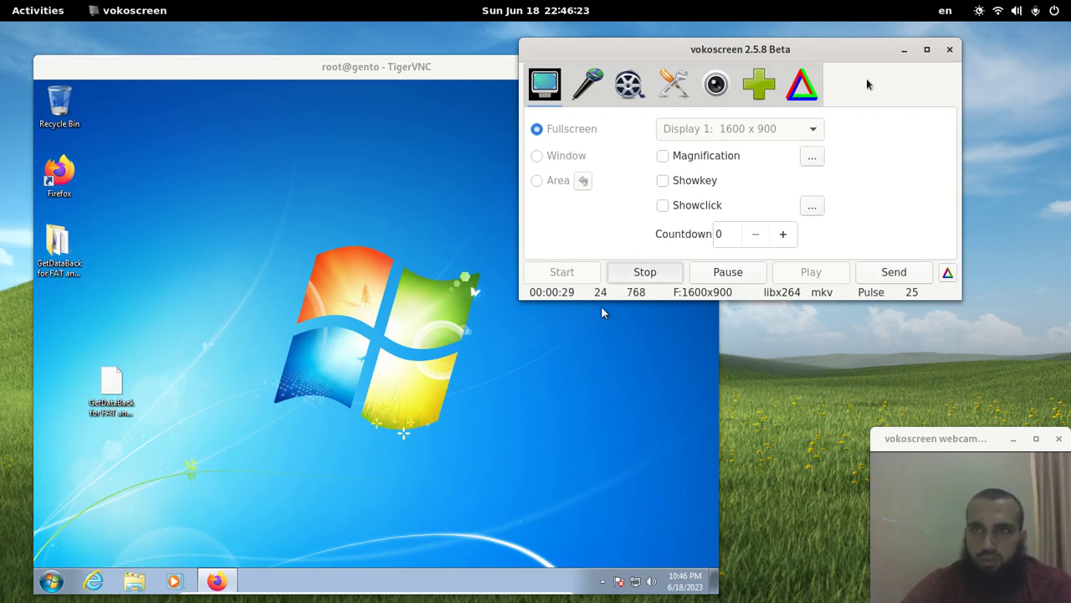
Step: Minimize the vokoscreen recorder so the TigerVNC remote Windows 7 desktop is in front
click(904, 49)
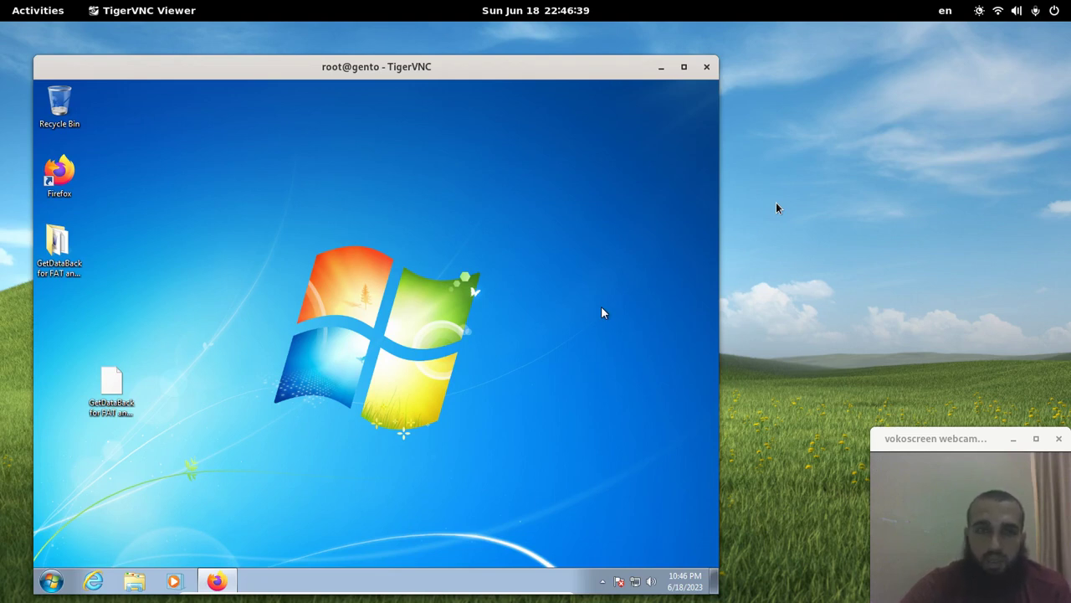
click(61, 249)
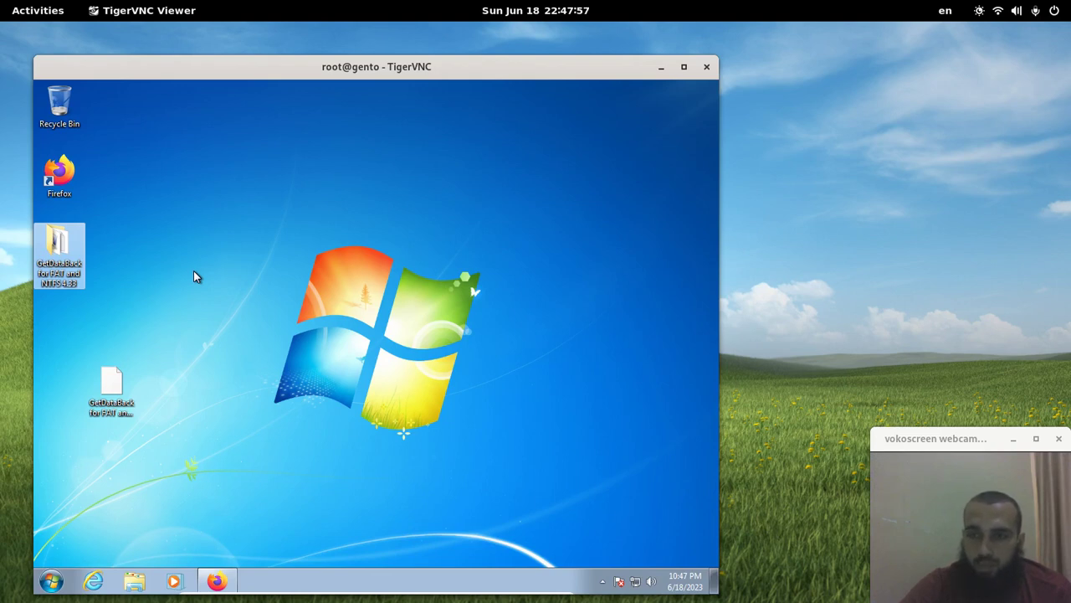
Step: Run Setup from GetDataBack for FAT and NTFS 4.33\NTFS, approving UAC, then minimize Explorer
double_click(58, 251)
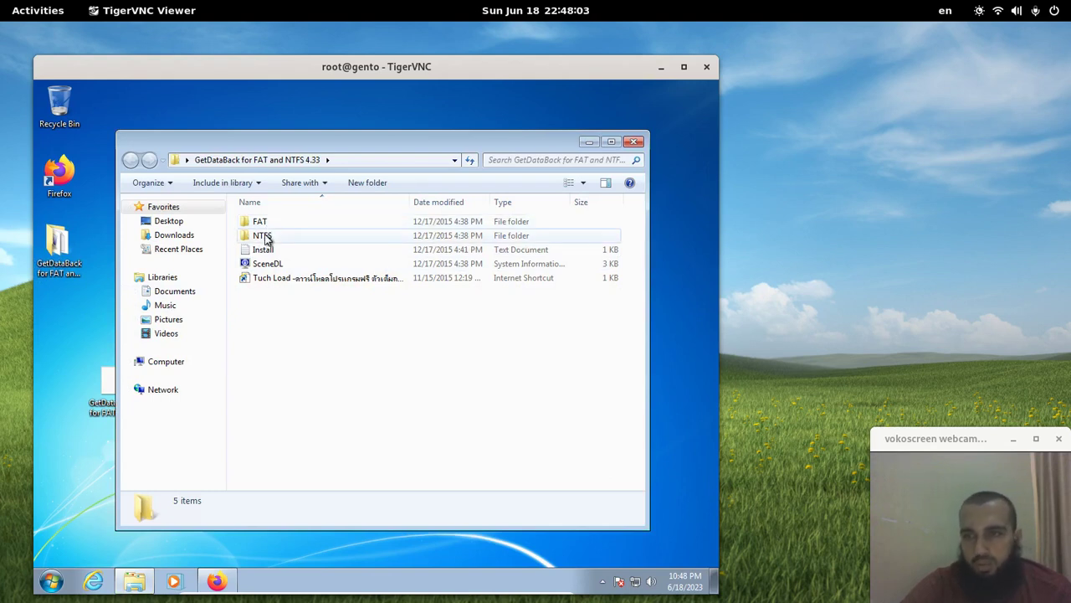
double_click(266, 239)
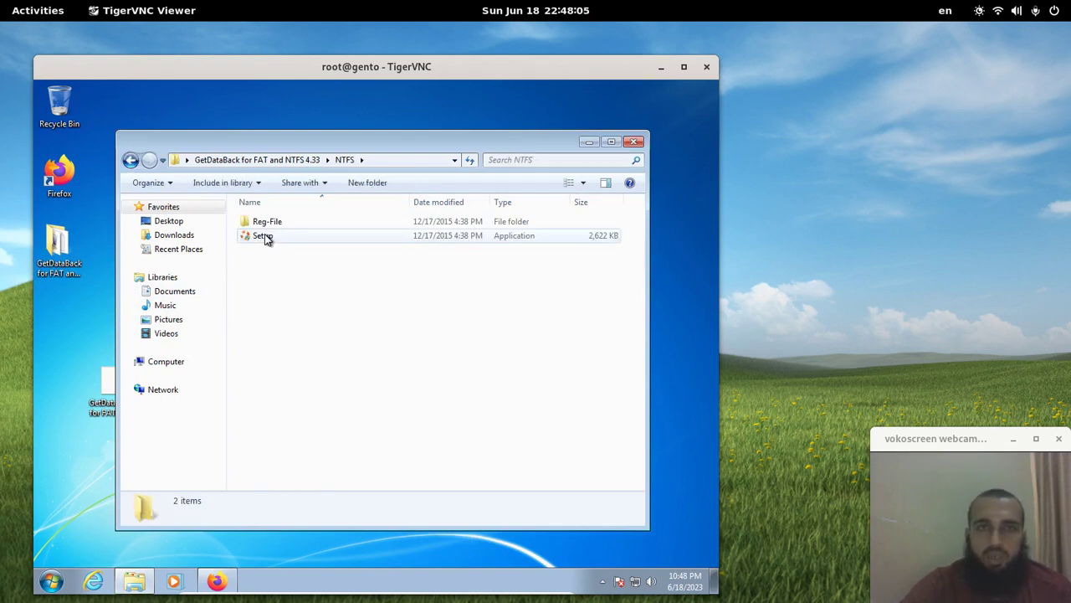
double_click(265, 237)
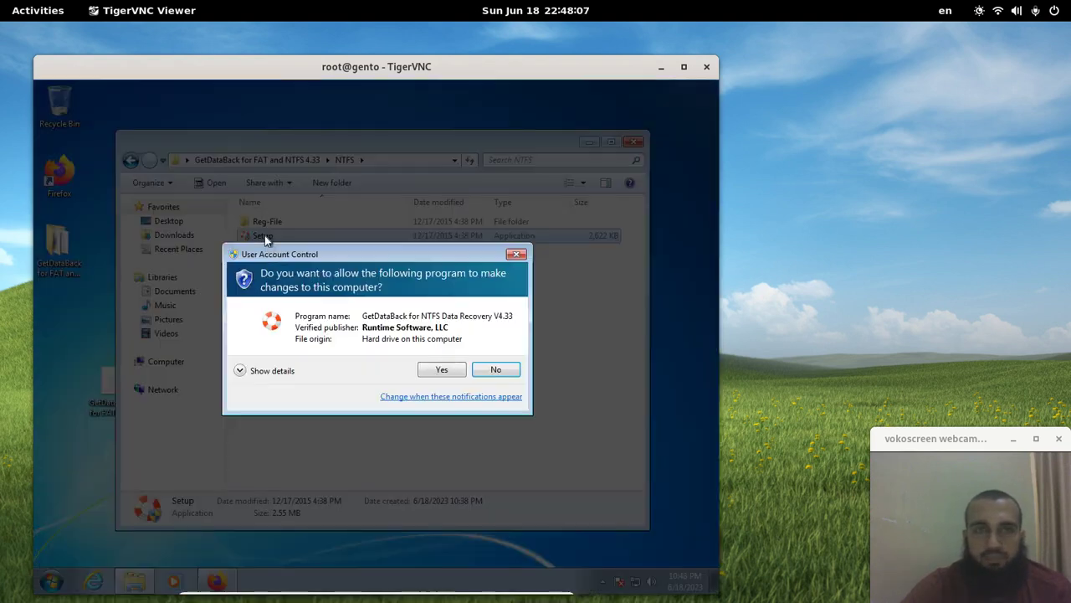
click(437, 369)
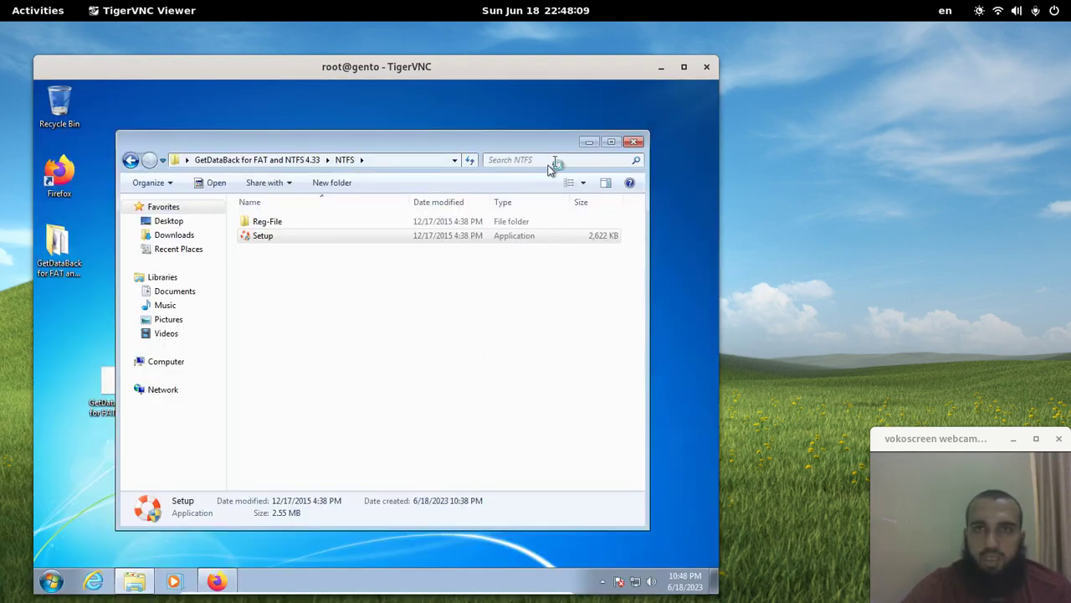
click(589, 143)
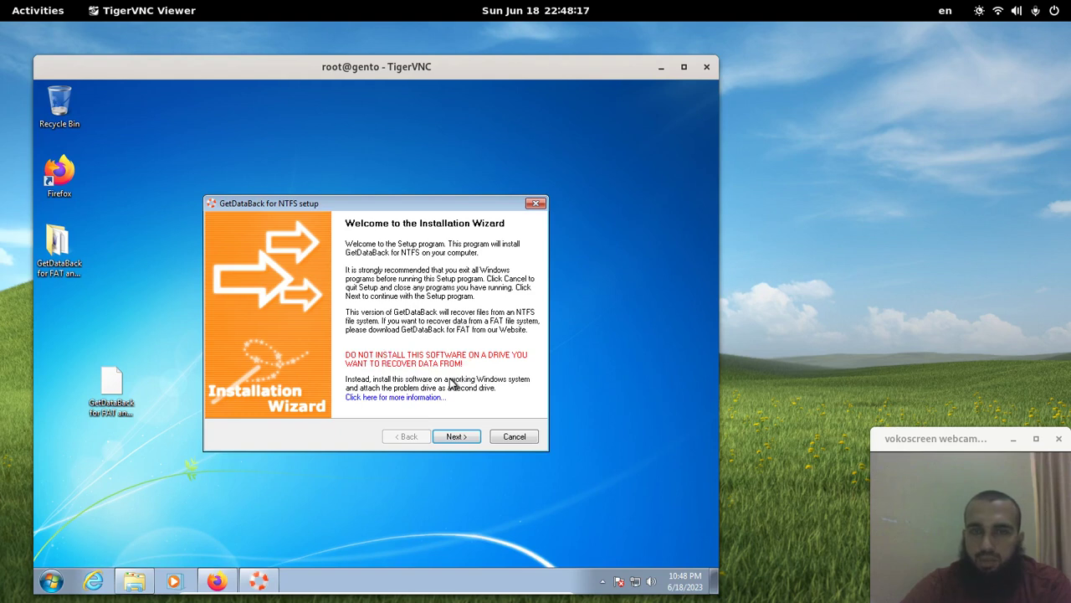
Step: Accept the licence and install GetDataBack for NTFS with the default folder and Runtime Software group
click(452, 436)
click(318, 400)
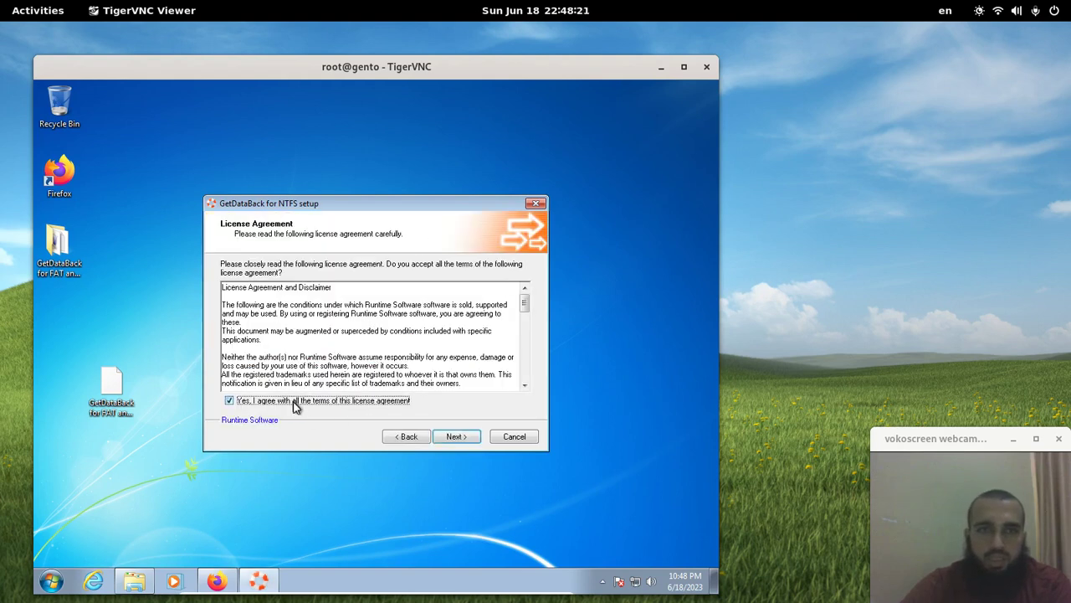
click(452, 438)
click(451, 438)
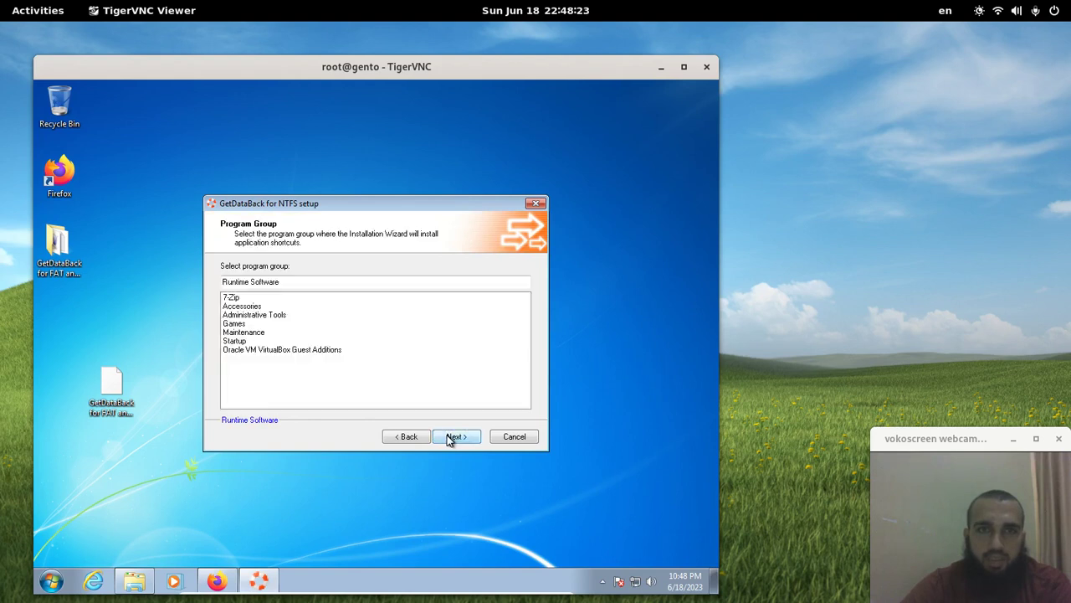
click(450, 438)
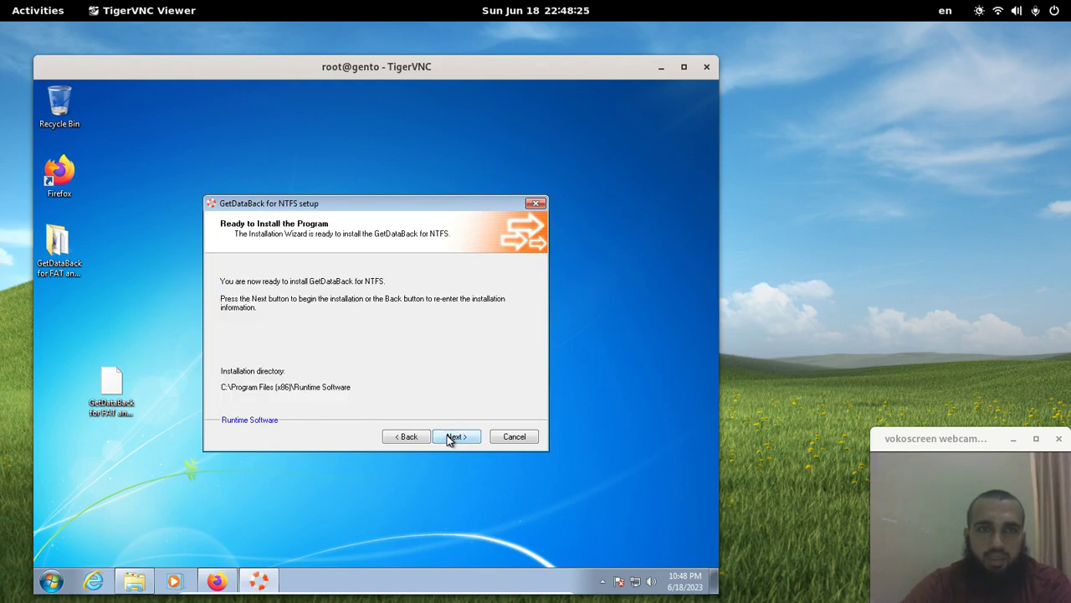
click(450, 438)
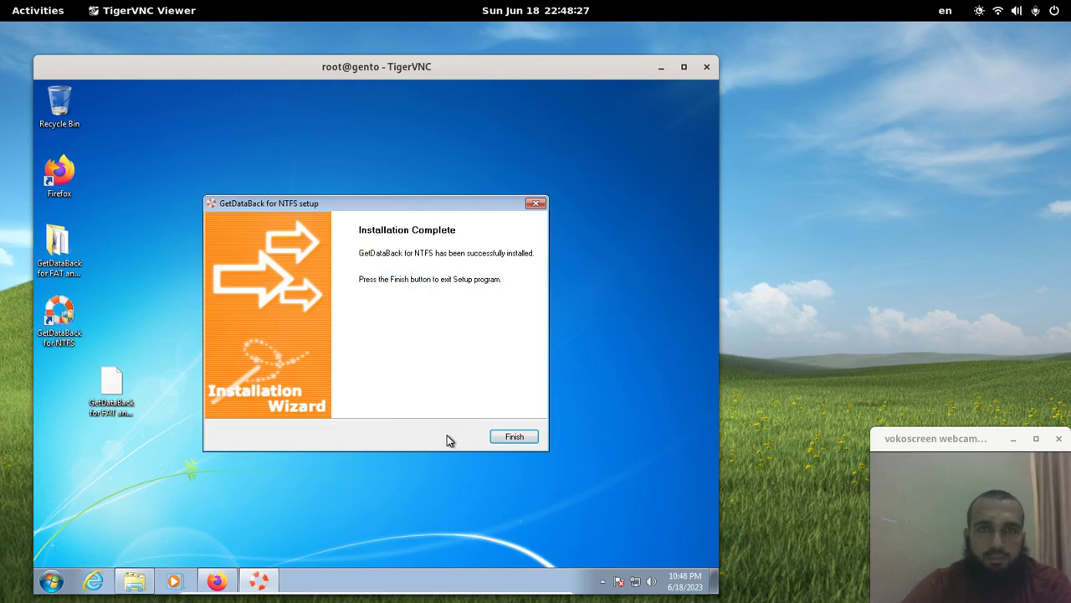
click(499, 440)
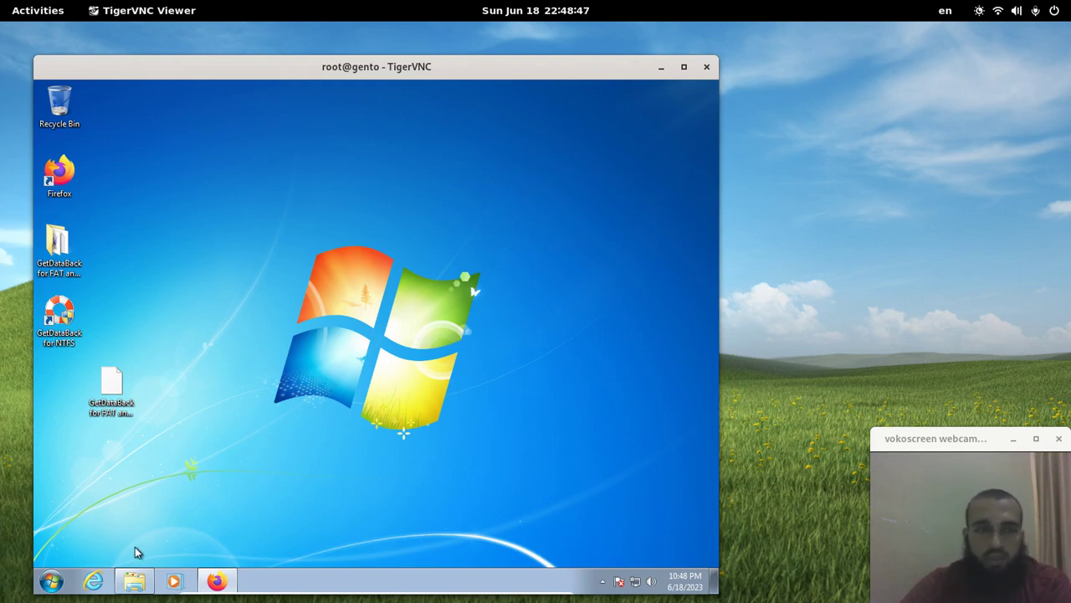
Step: Copy the desktop GetDataBack for FAT and NTFS 4.33.rar onto New Volume (E:)
click(137, 579)
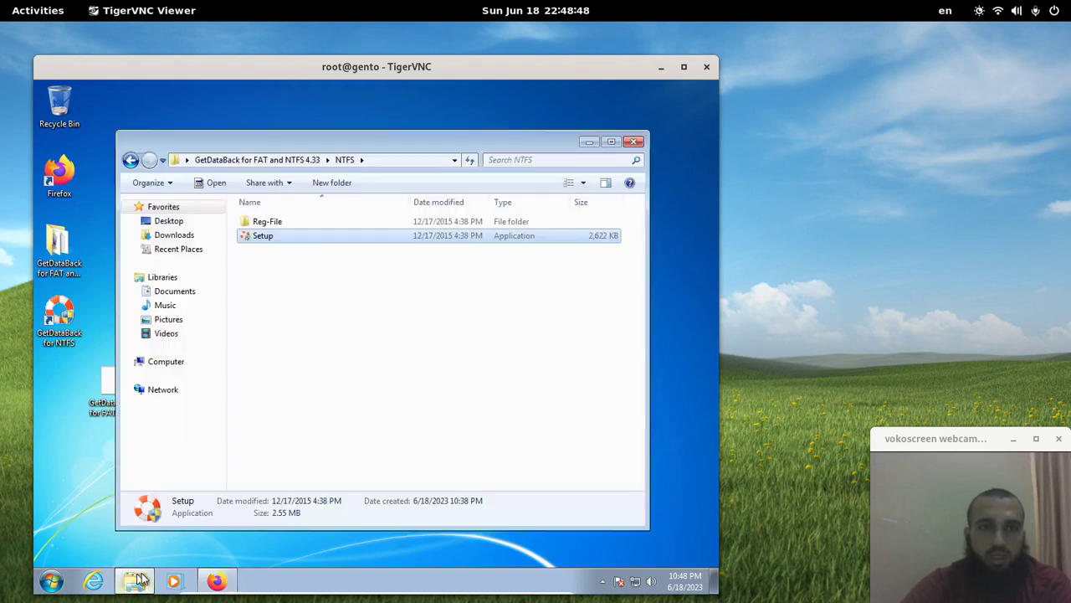
click(178, 363)
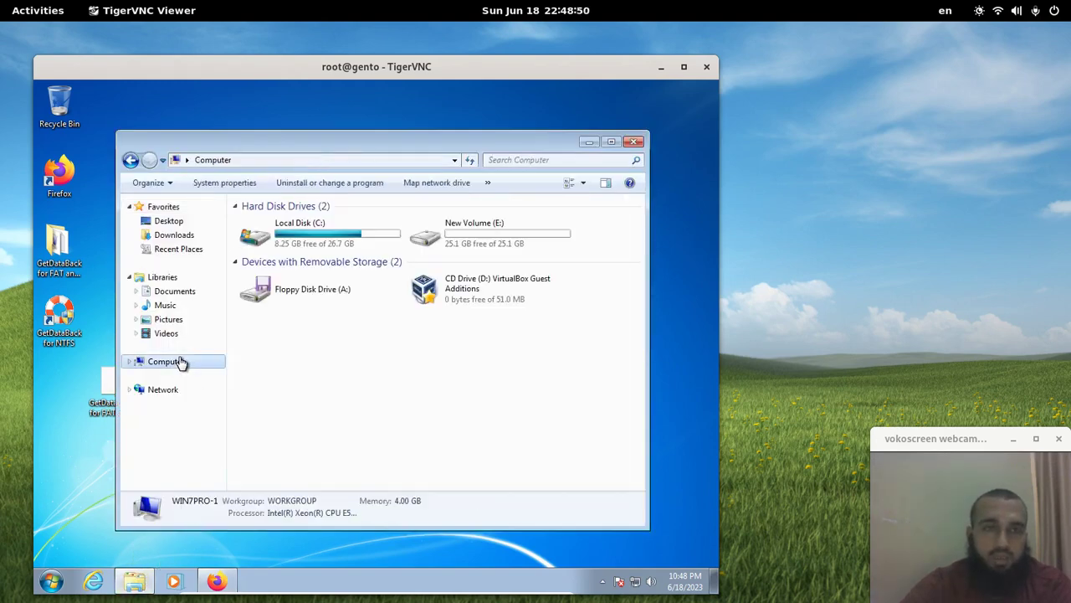
double_click(434, 253)
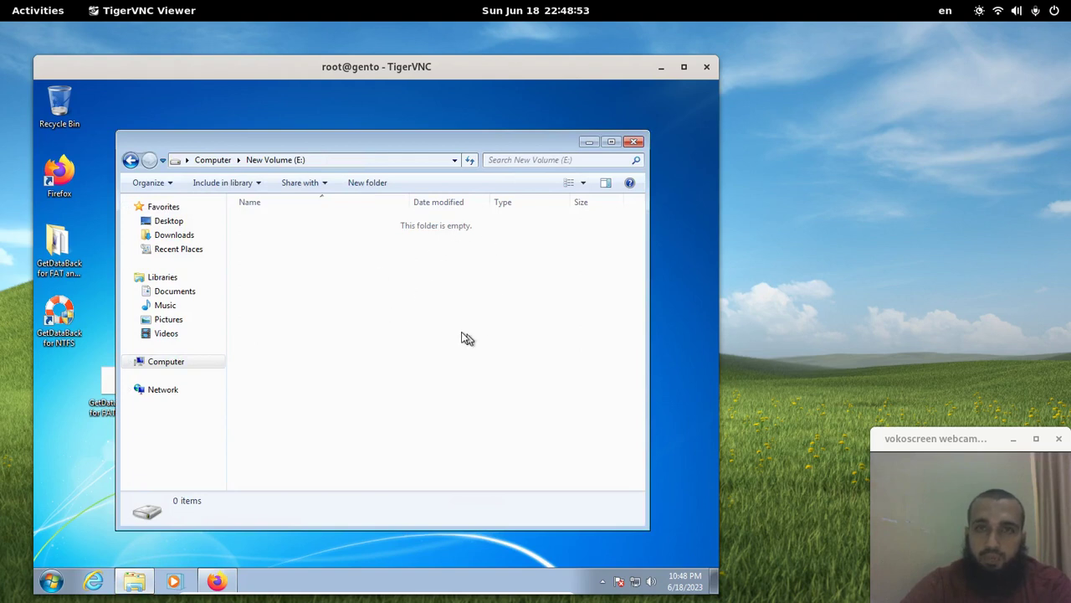
drag(115, 390, 352, 333)
Step: Delete the RAR from E: and empty the Recycle Bin so it is permanently gone
click(375, 223)
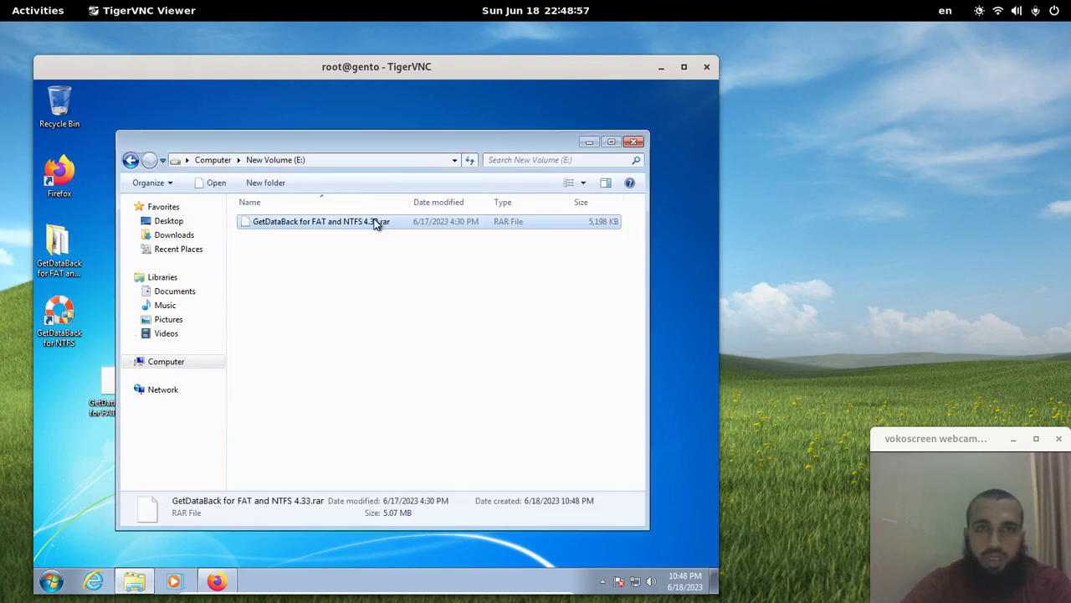
click(356, 279)
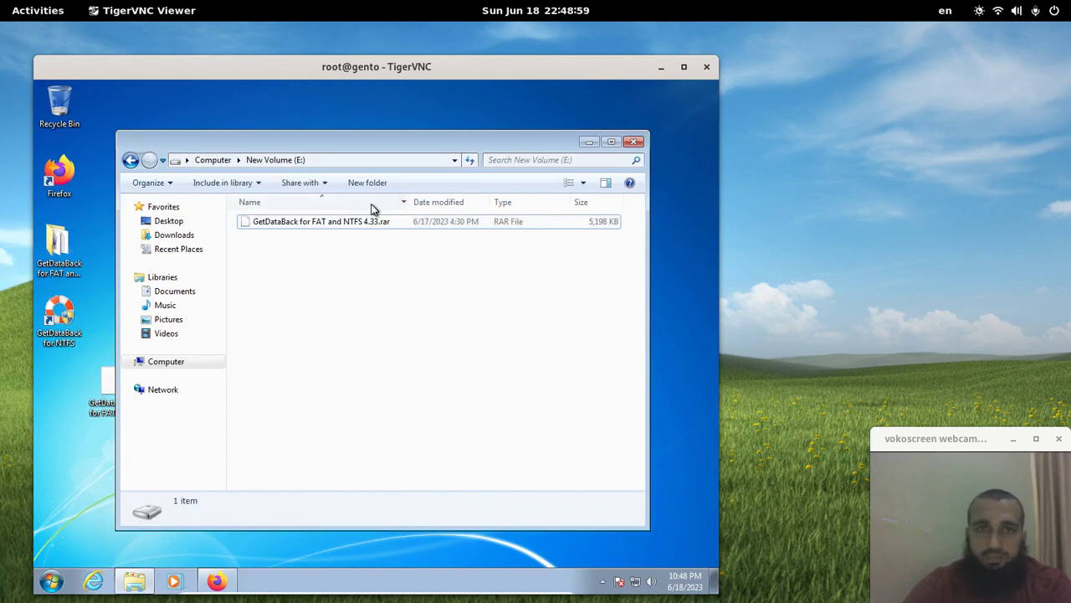
click(365, 227)
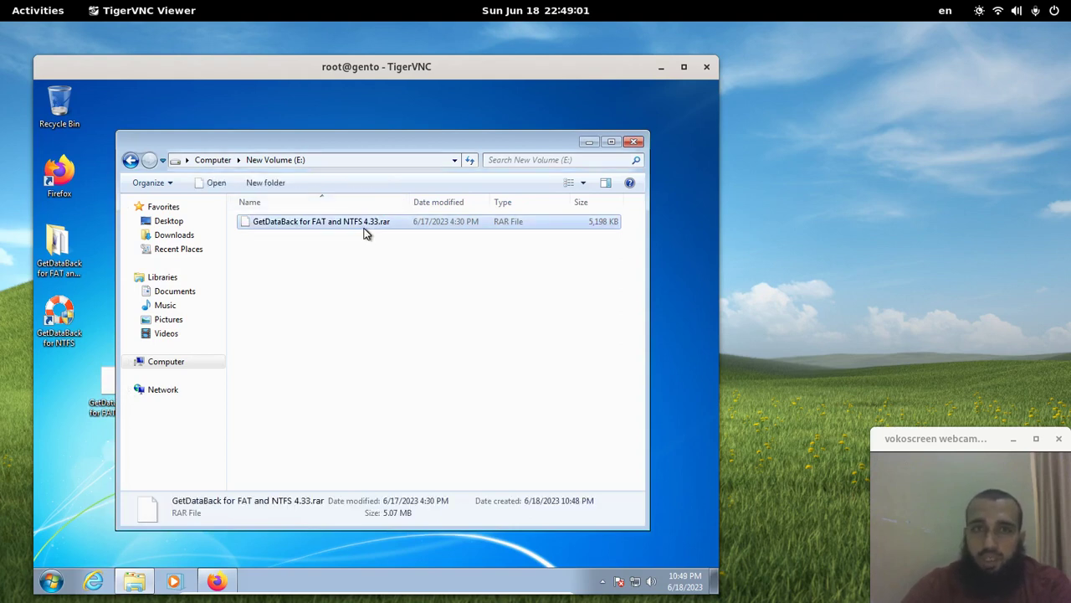
key(Delete)
key(Return)
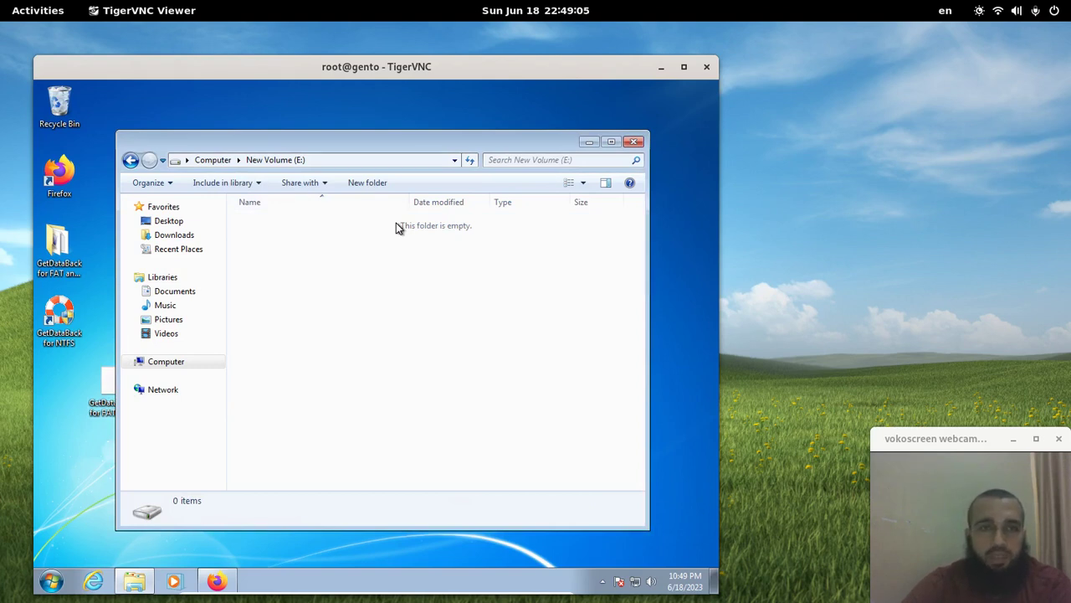
right_click(75, 114)
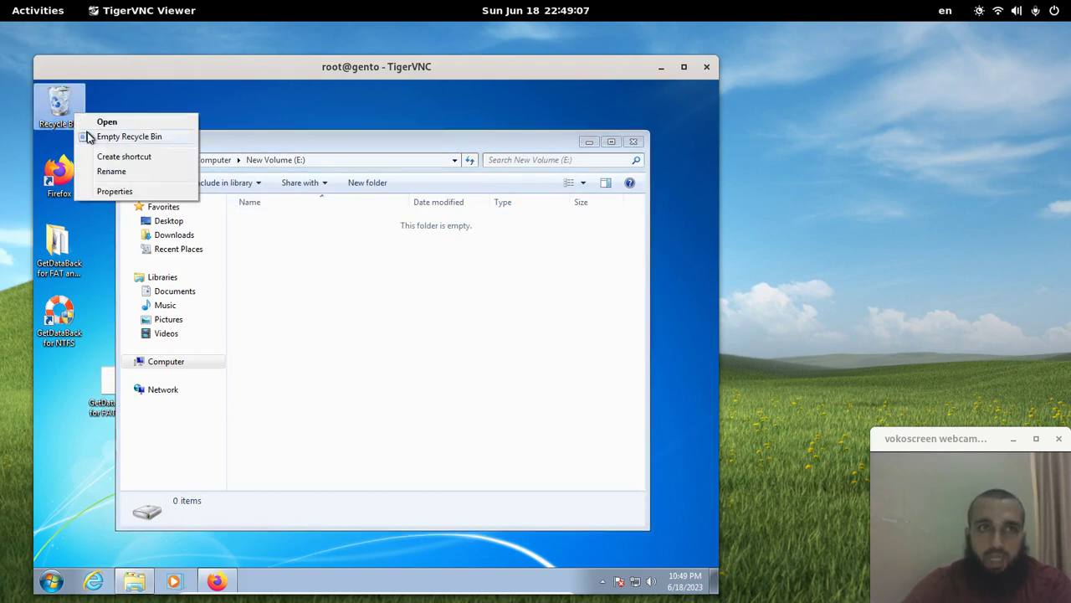
click(92, 138)
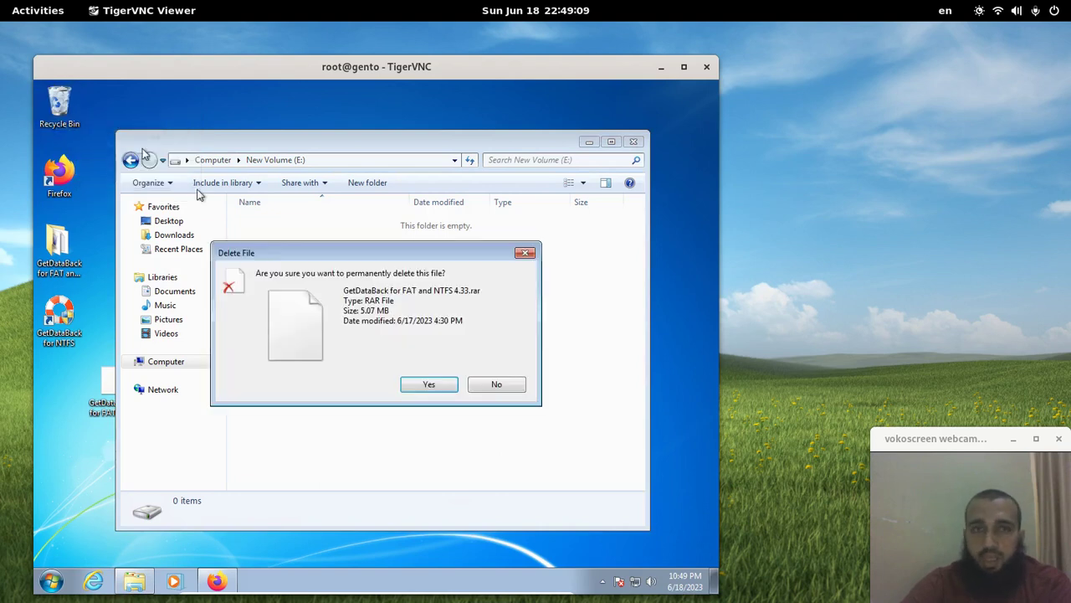
click(415, 390)
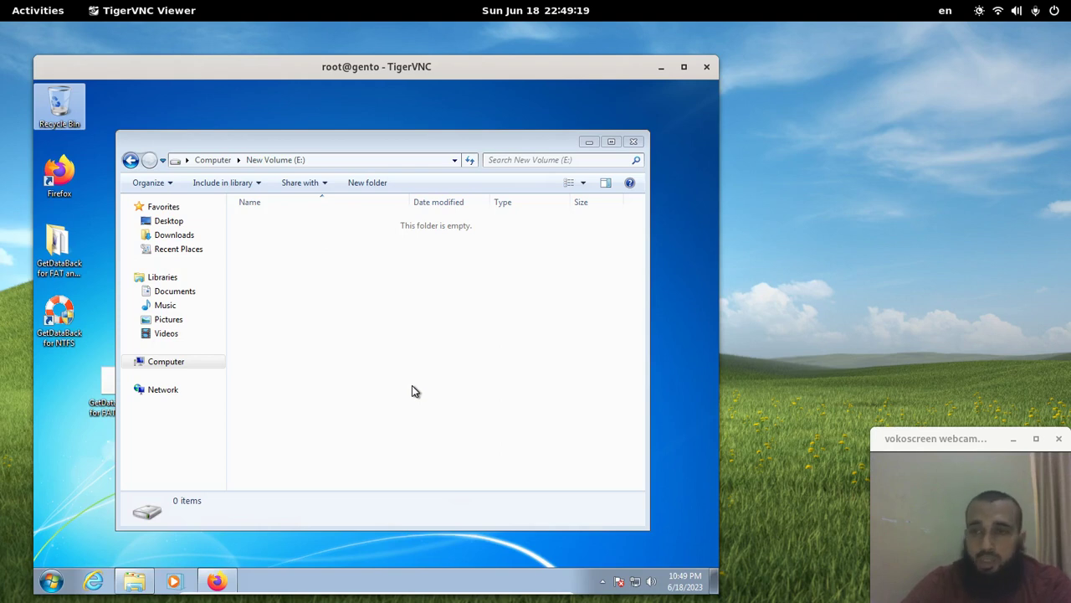
Step: Launch GetDataBack for NTFS with admin approval and continue with default settings to drive selection
double_click(71, 339)
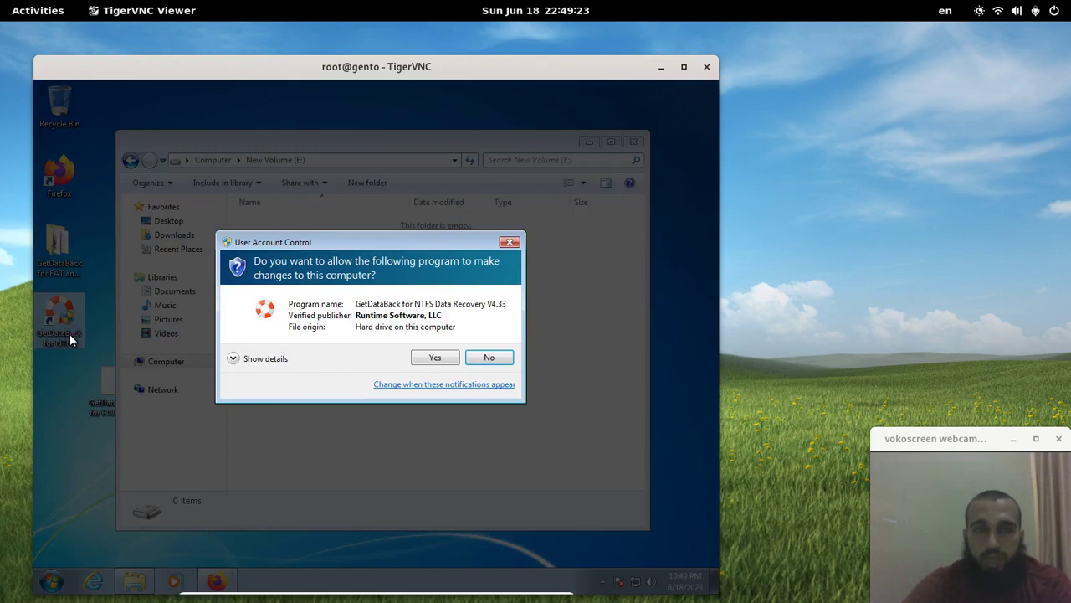
click(431, 358)
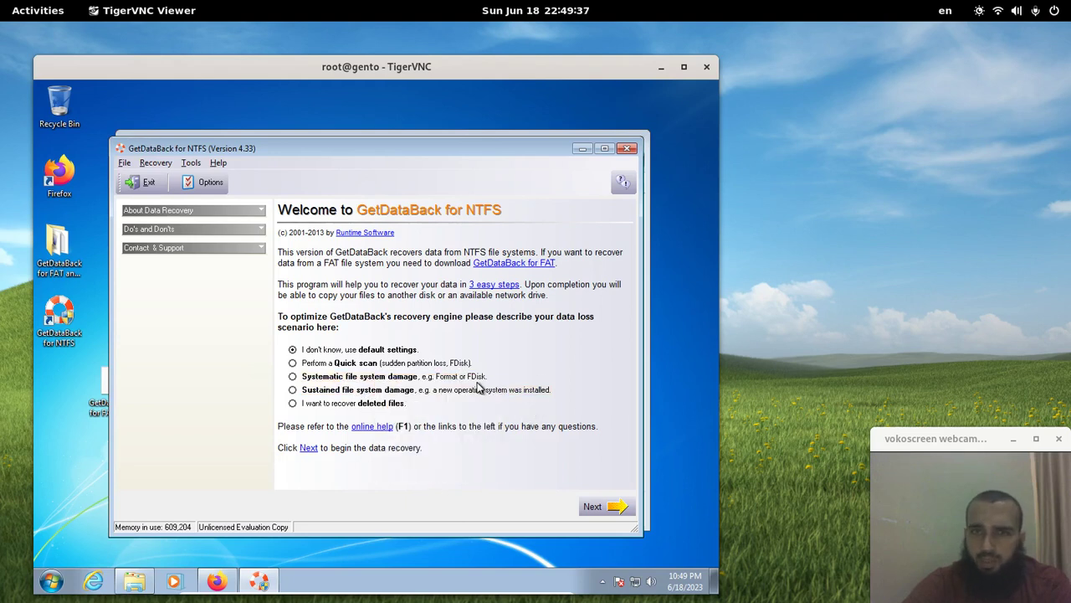
mouse_move(477, 381)
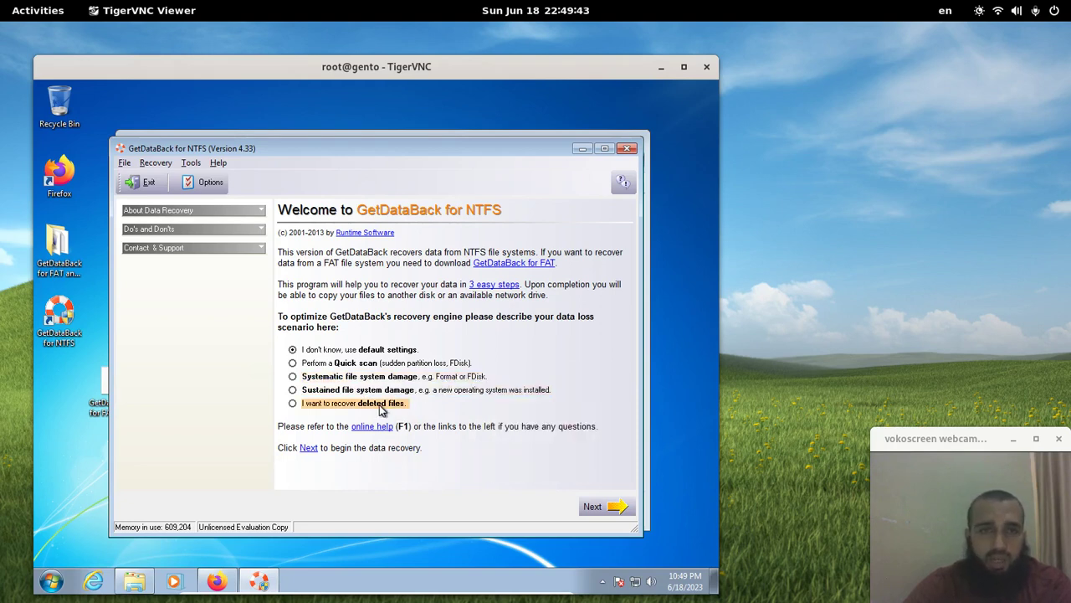
mouse_move(368, 410)
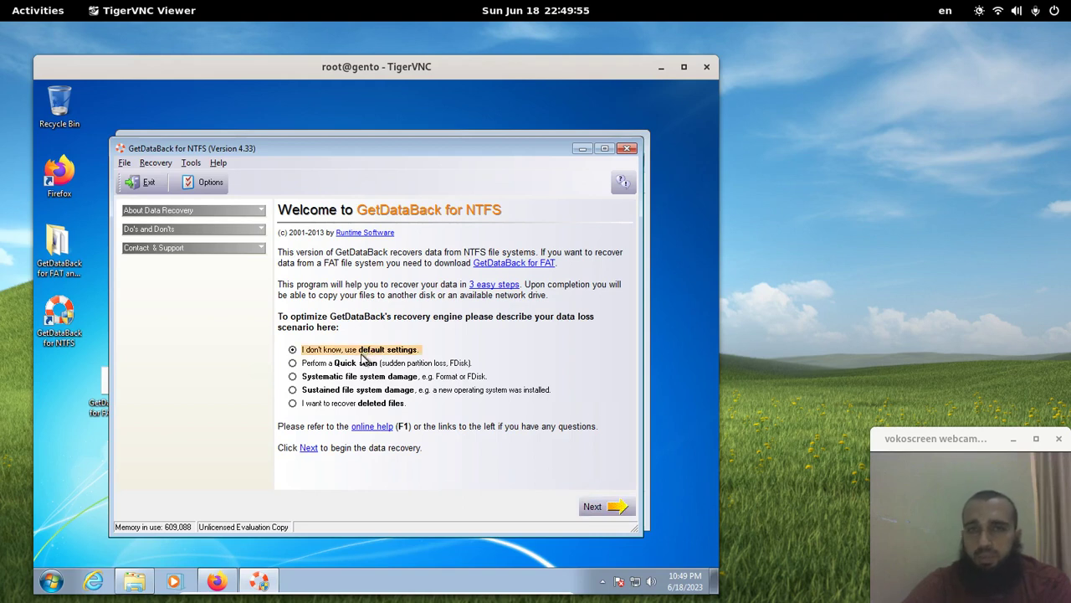
mouse_move(362, 355)
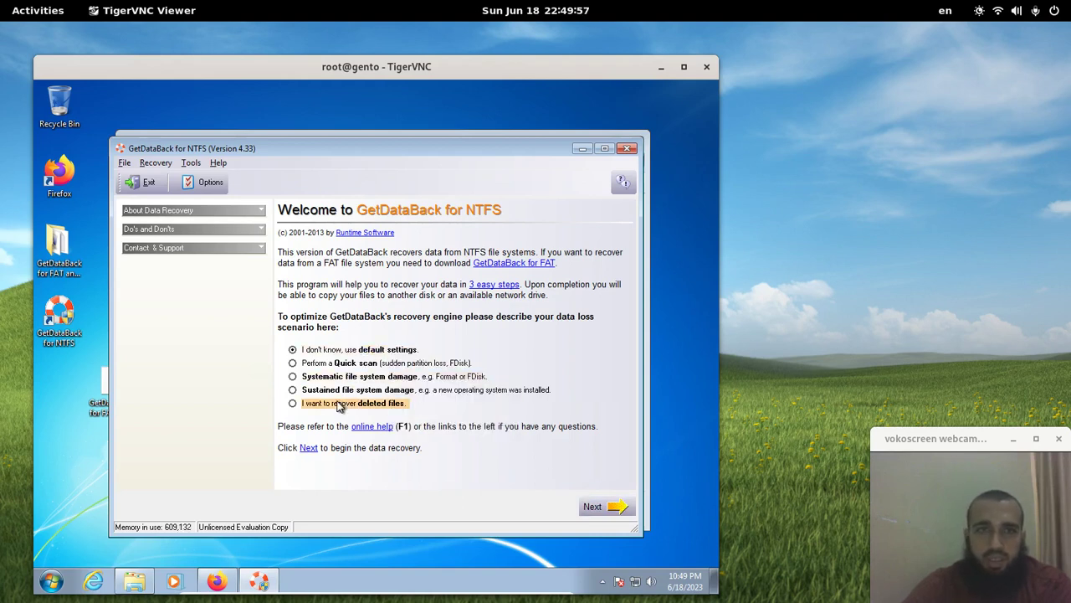
click(607, 508)
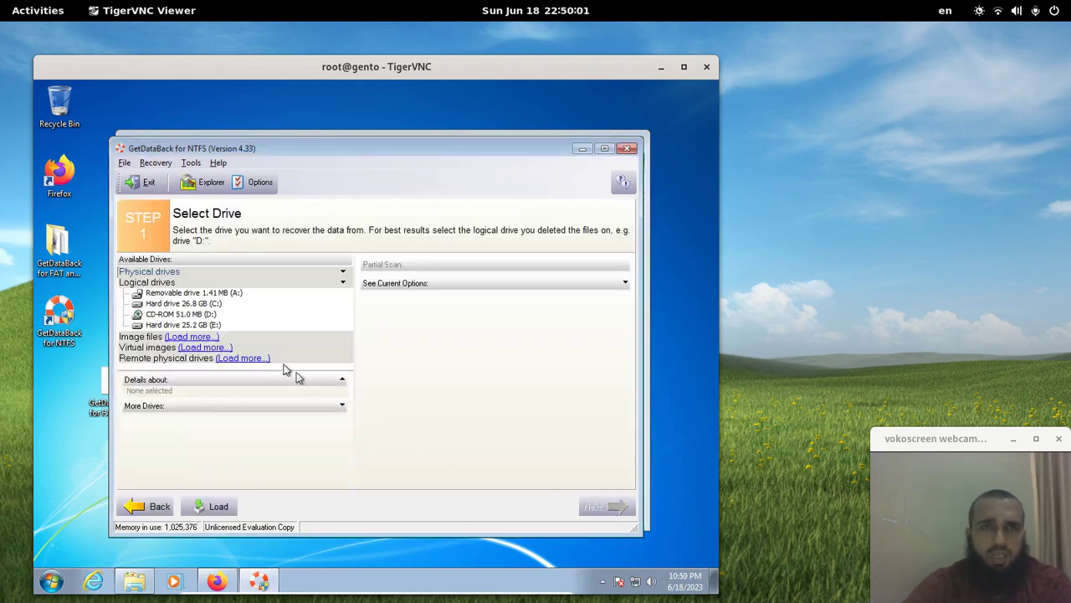
Step: Scan the 25.2 GB drive E: and pick its NTFS file system at sector 0, checking drives in Explorer
click(207, 326)
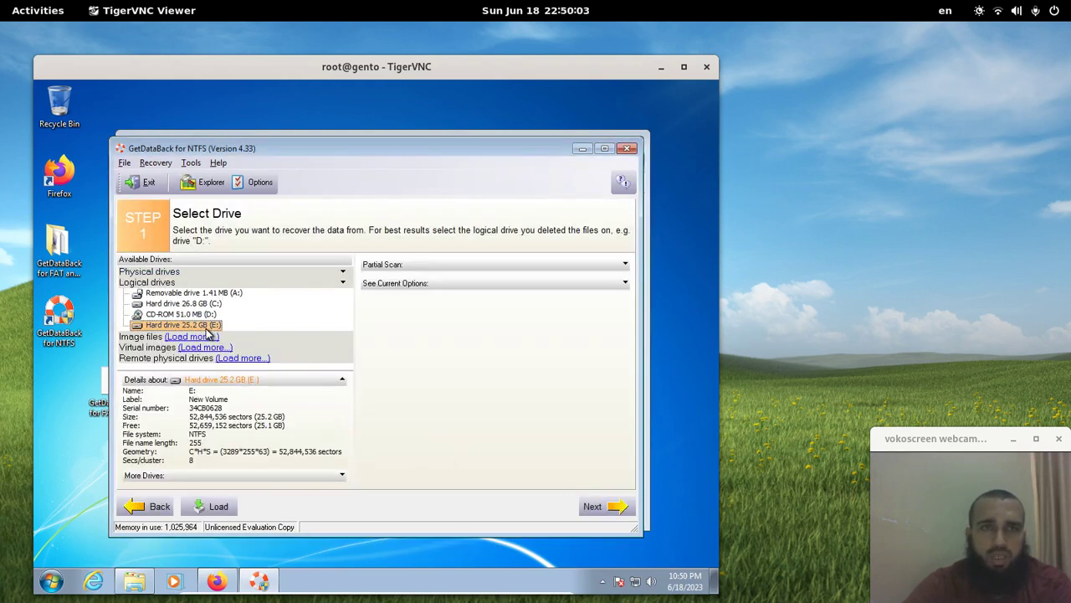
click(593, 504)
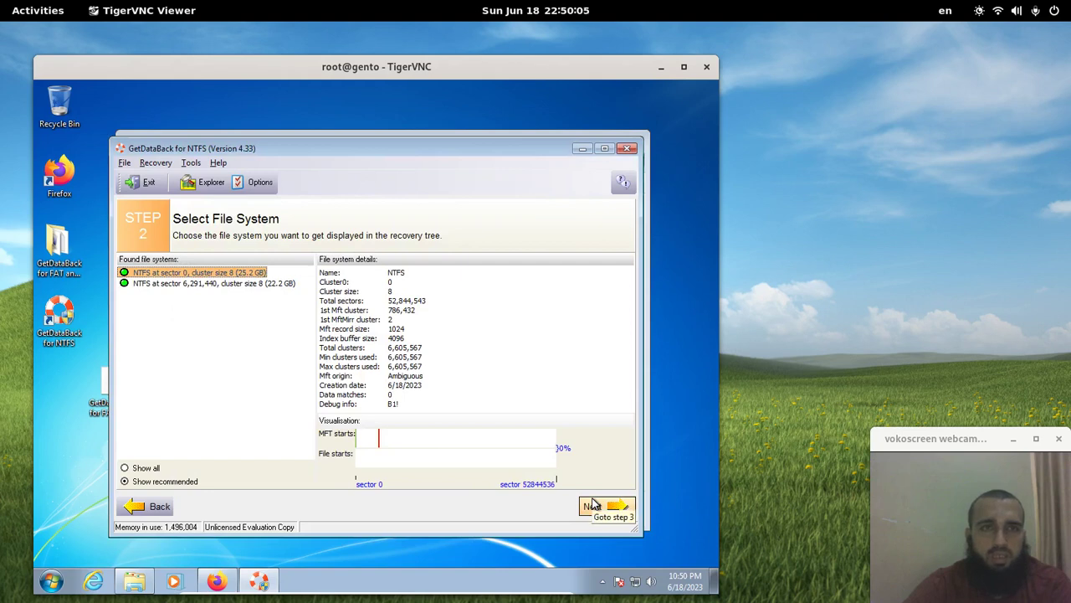
click(236, 287)
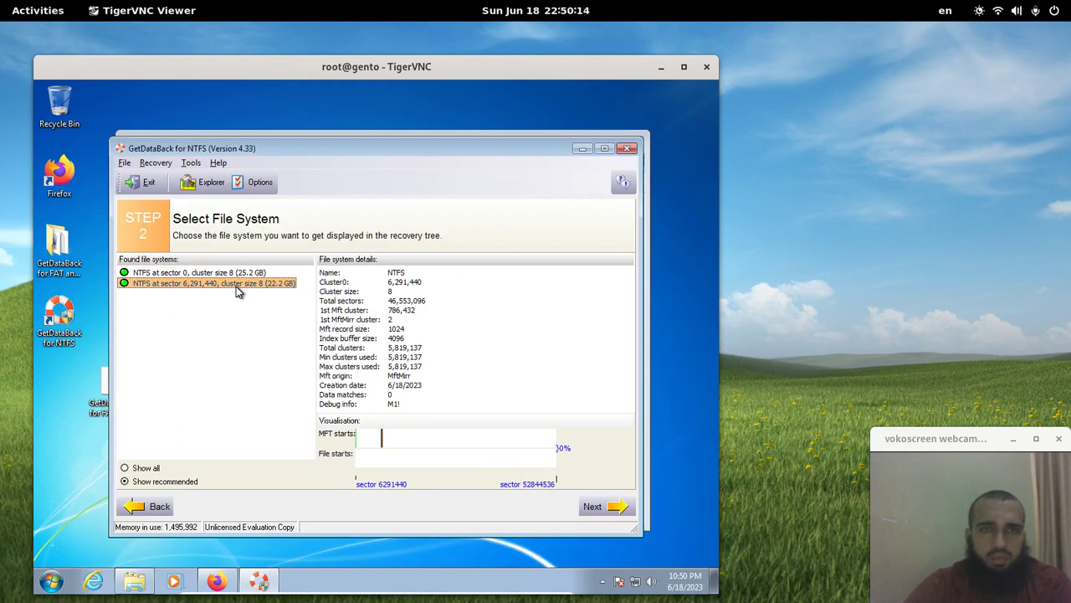
click(139, 582)
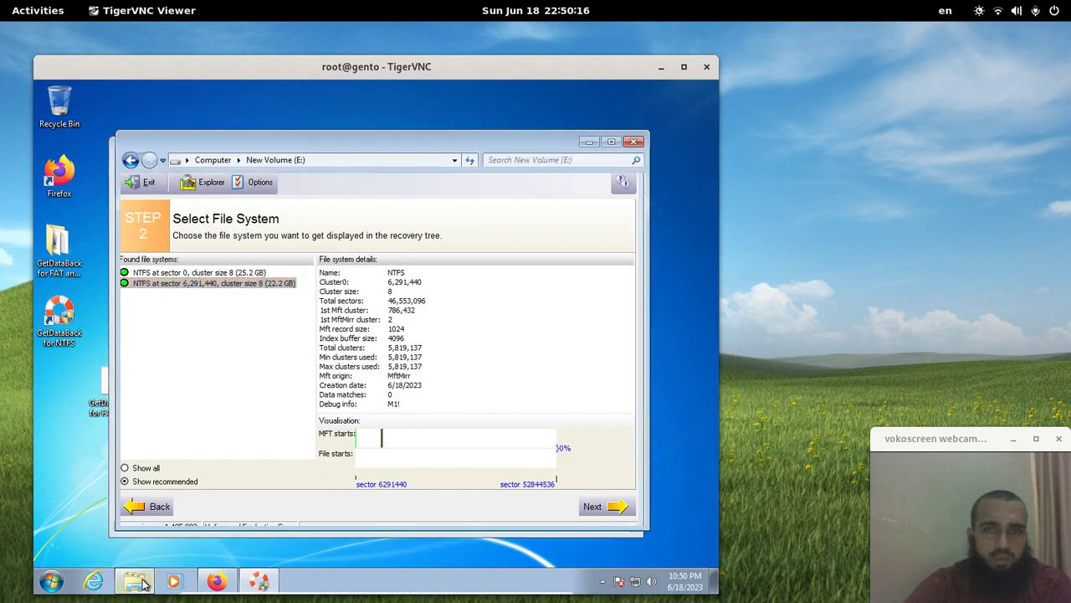
click(167, 363)
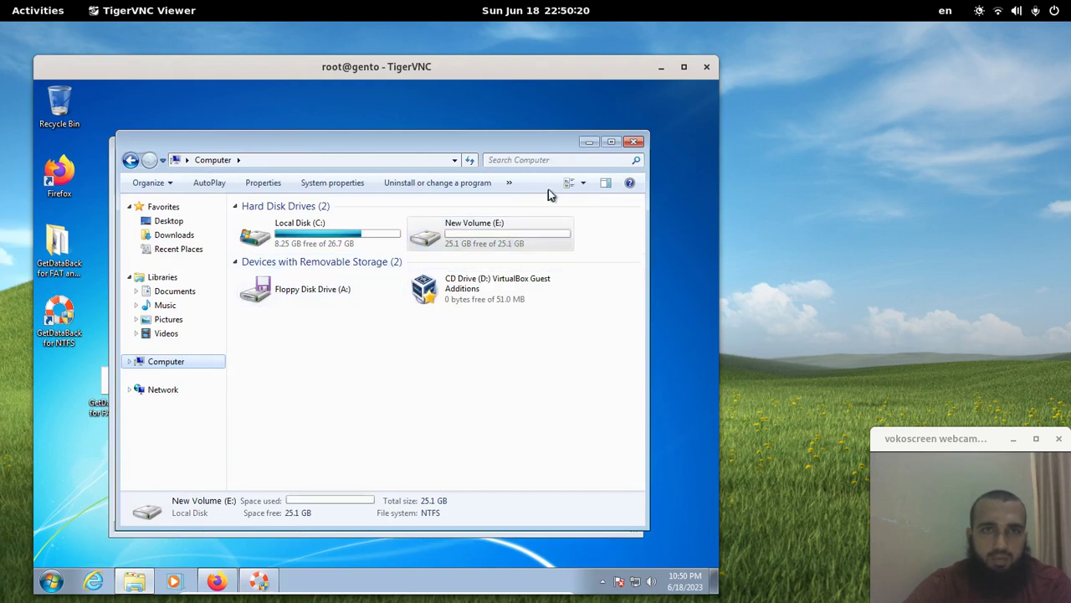
click(589, 144)
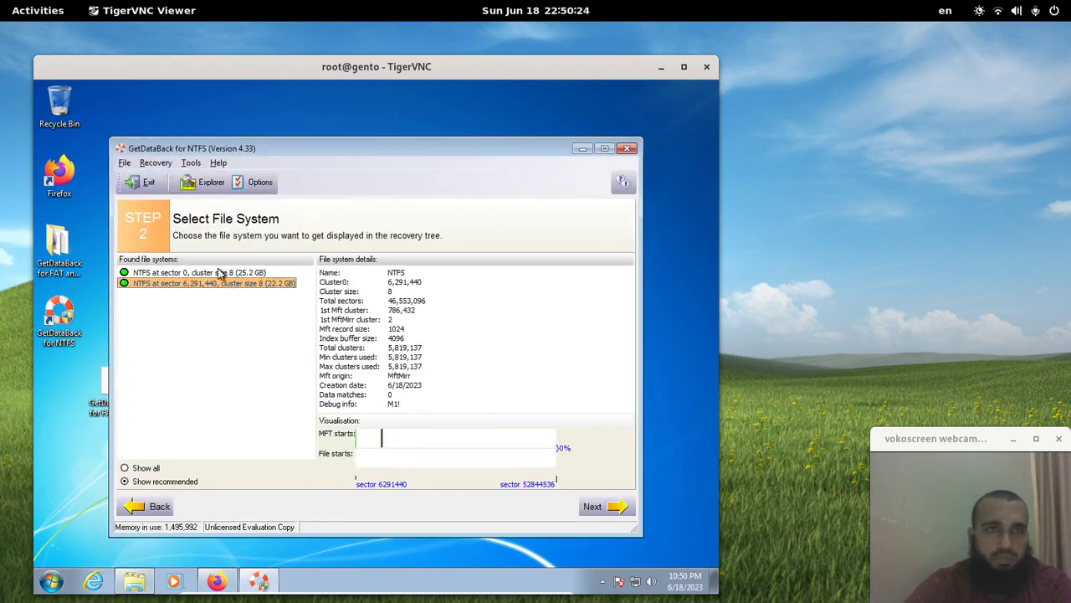
click(221, 273)
Step: Build the recovery tree, open $RECYCLE.BIN's S-1-5-21… subfolder and select $RXU965B.rar
click(608, 506)
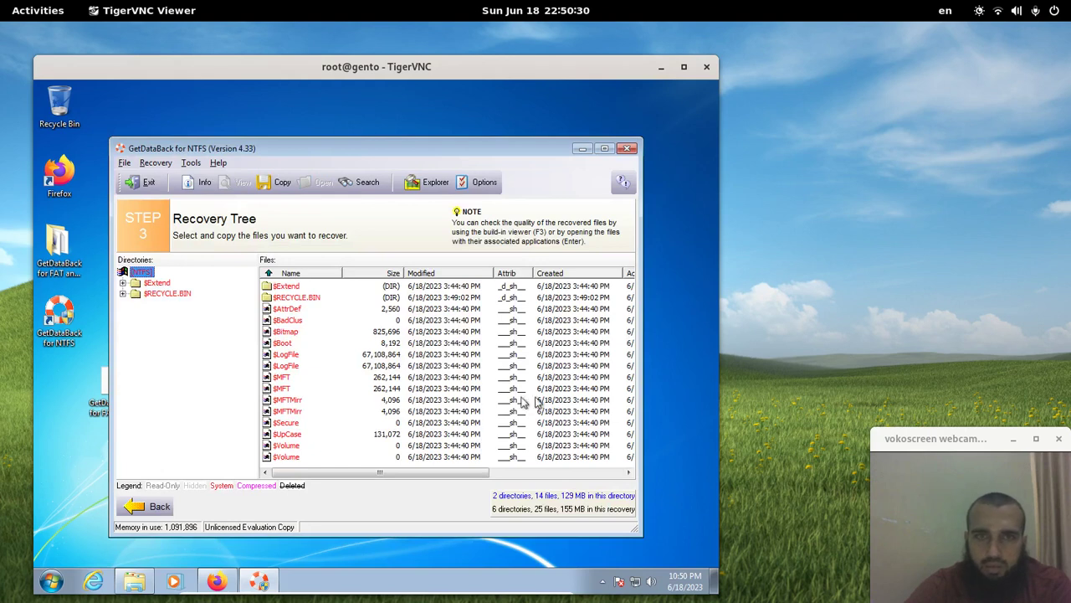
click(123, 293)
click(174, 305)
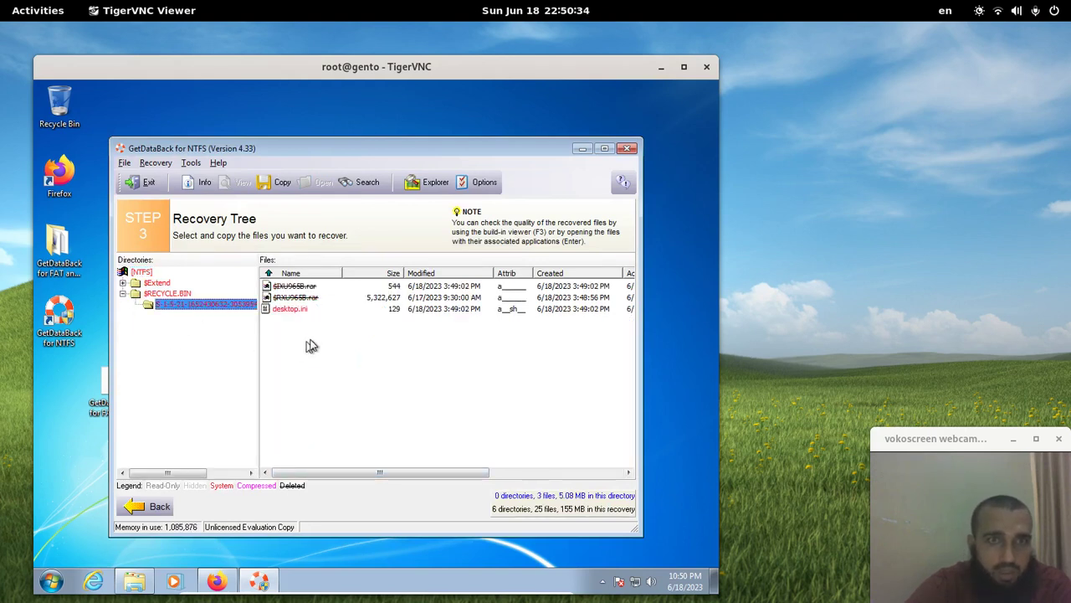
click(304, 298)
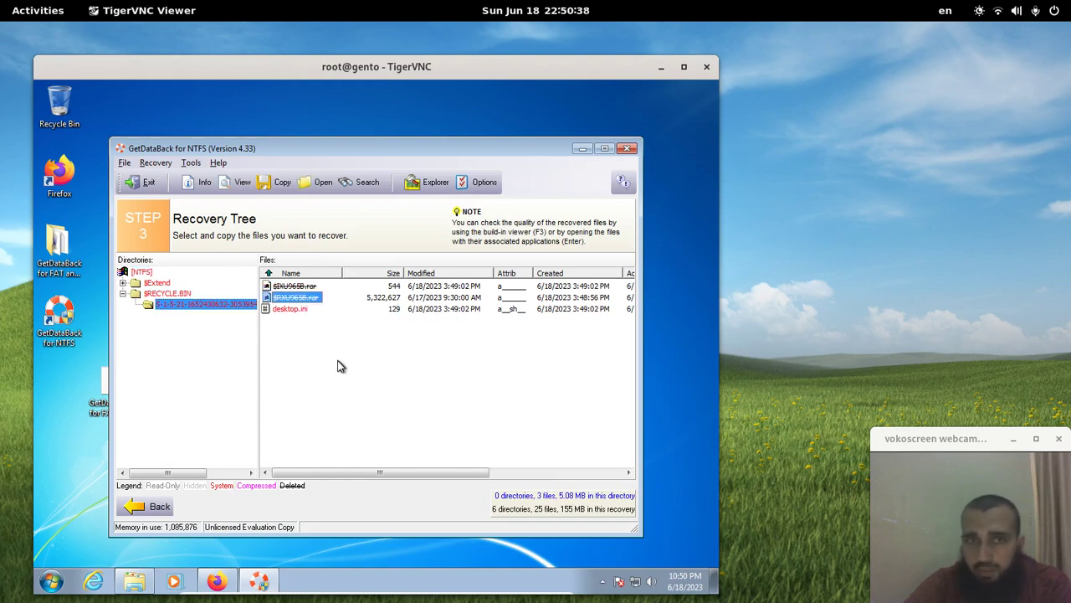
right_click(299, 304)
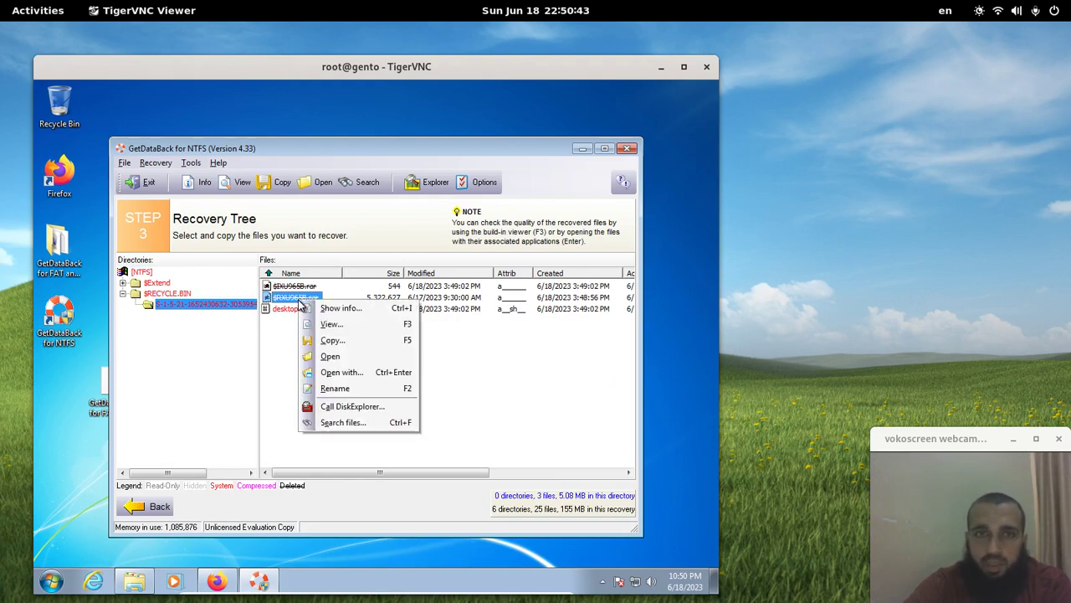
click(344, 347)
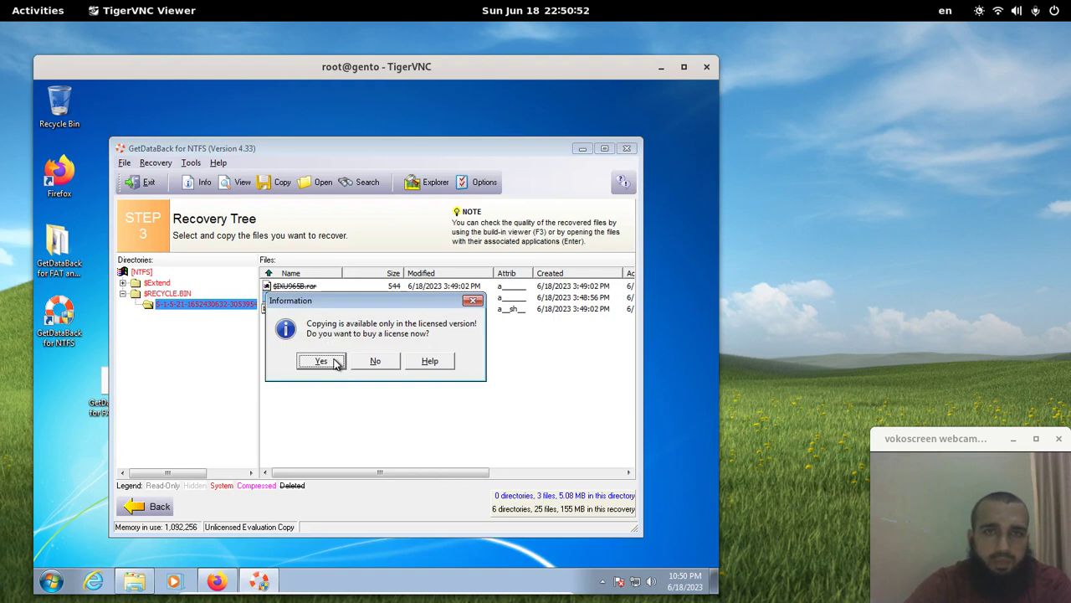
click(355, 365)
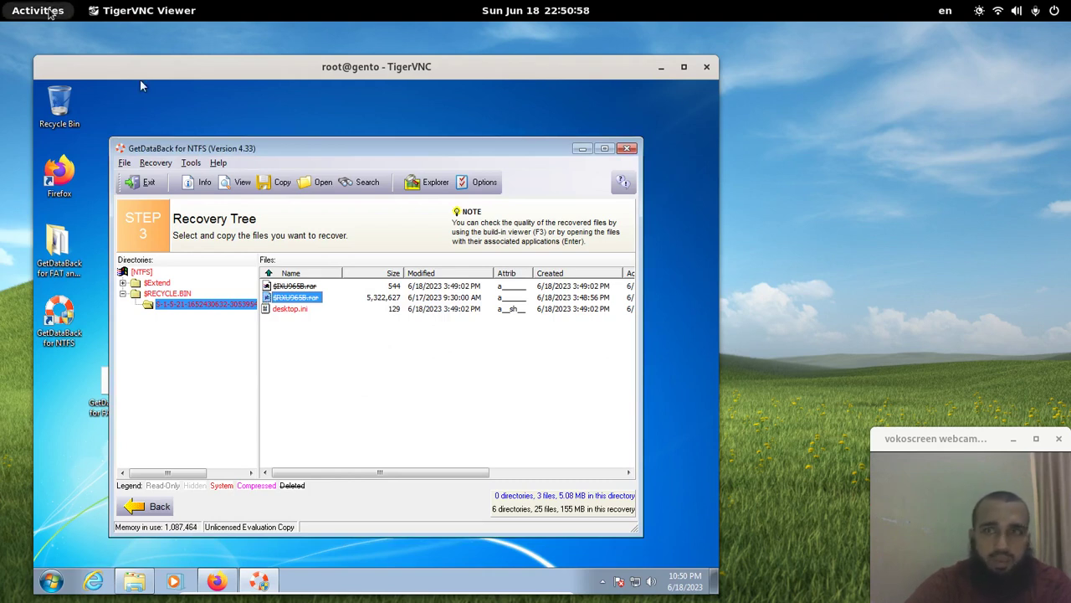
Step: Switch to vokoscreen and back to TigerVNC, then reopen the $RECYCLE.BIN subfolder's three files
click(37, 10)
click(766, 275)
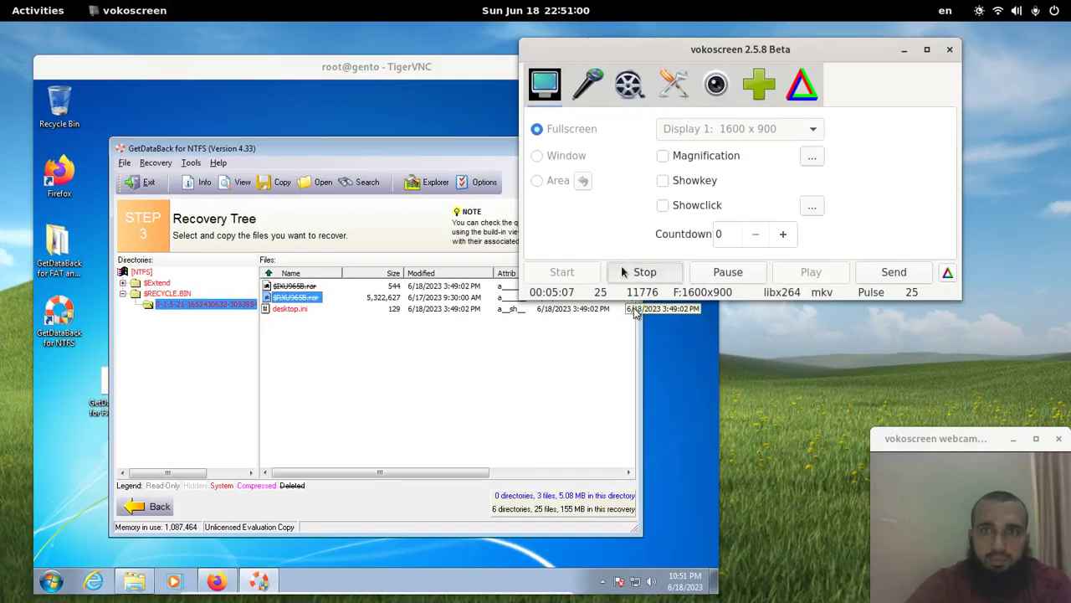
click(658, 302)
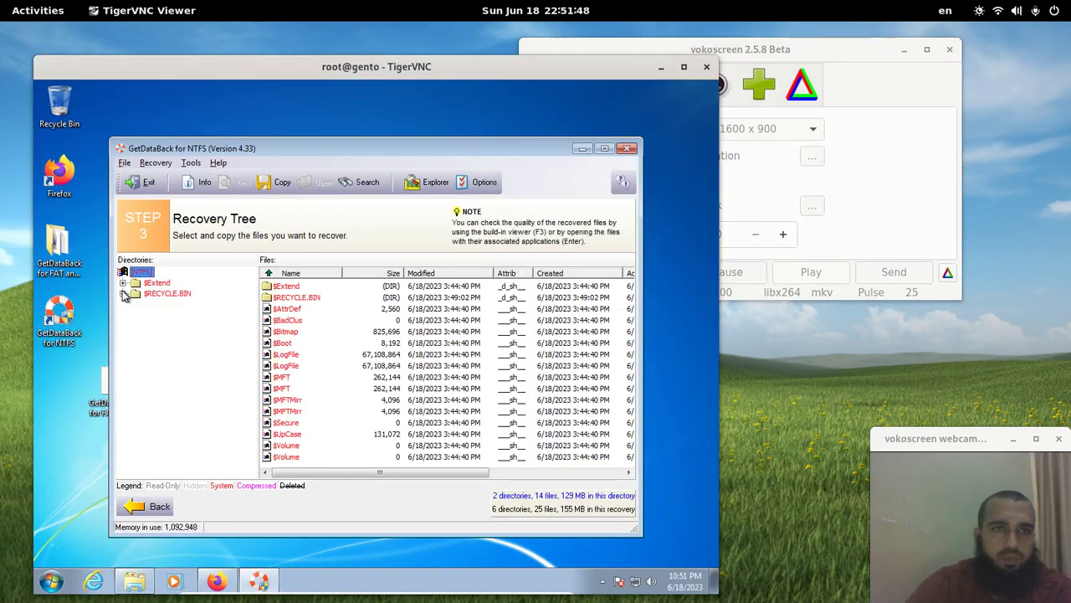
click(123, 294)
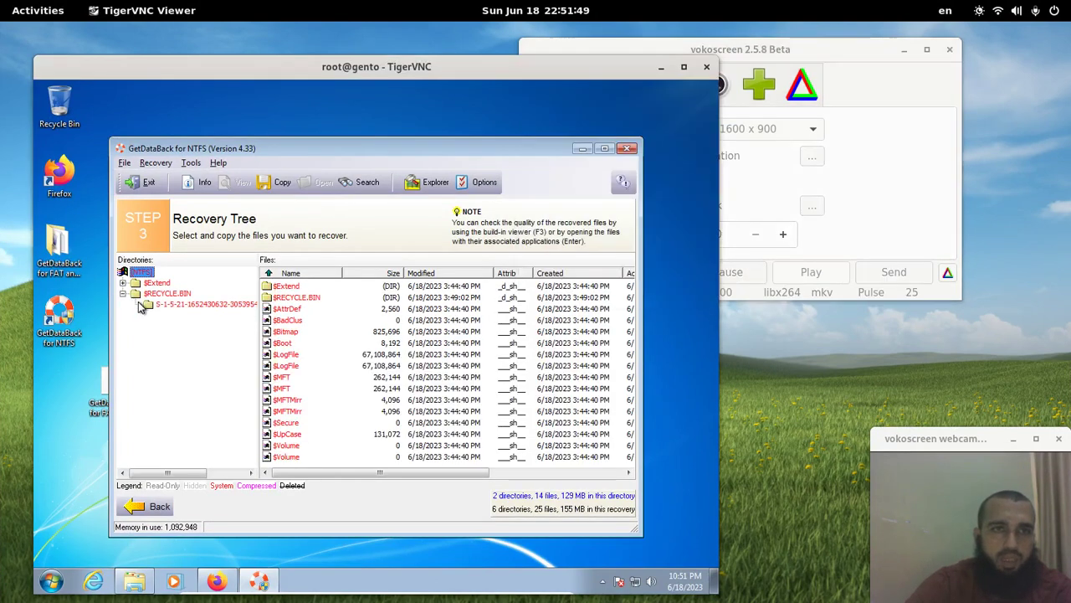
click(161, 306)
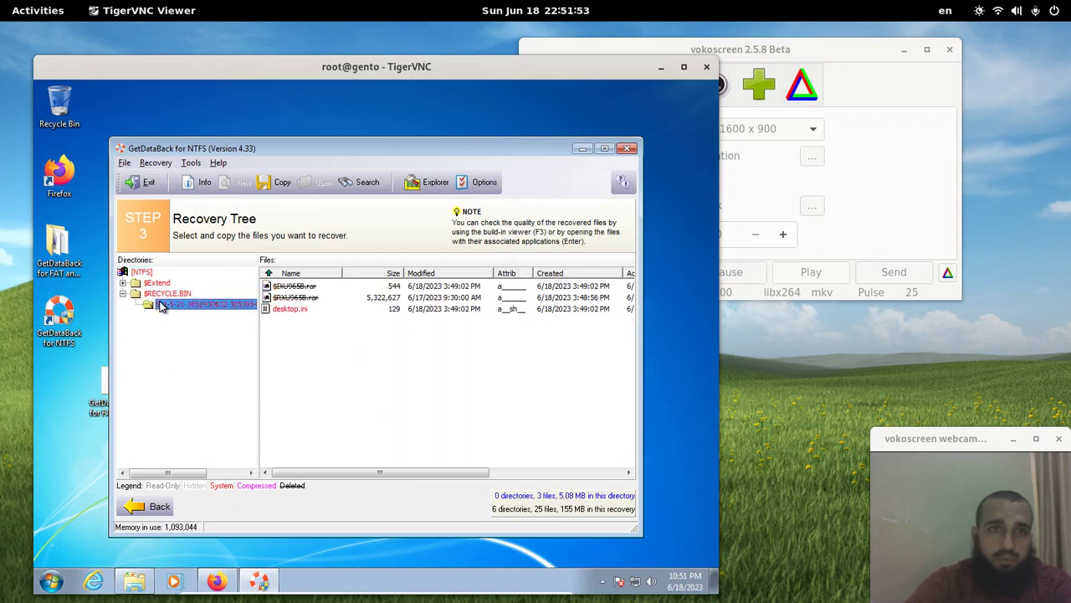
right_click(311, 300)
Step: Set the Copy files destination for $RXU965B.rar to C:\Users\vboxuser
click(335, 336)
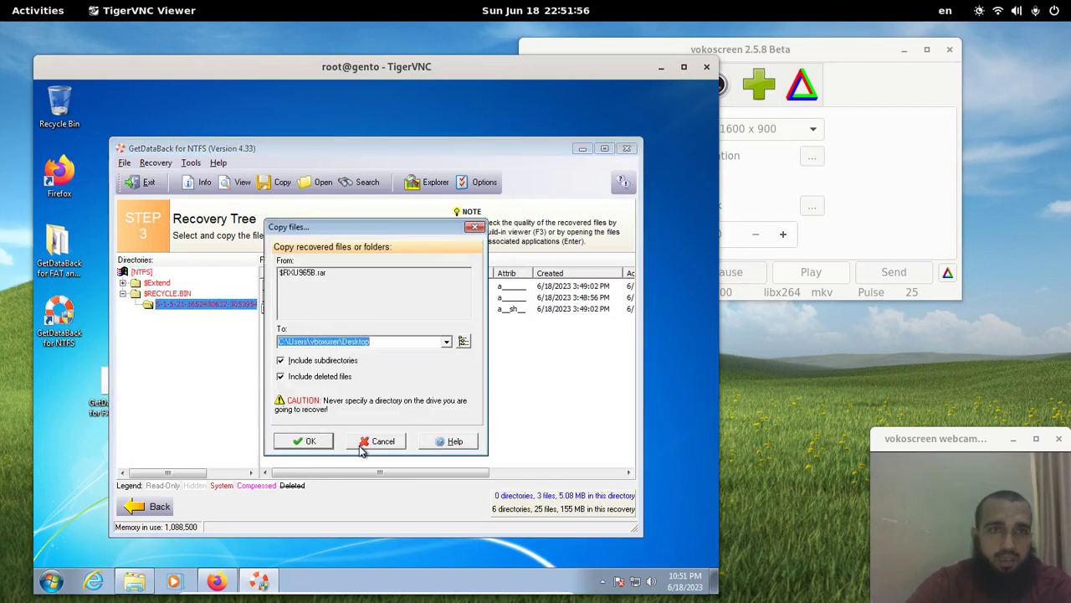
click(303, 446)
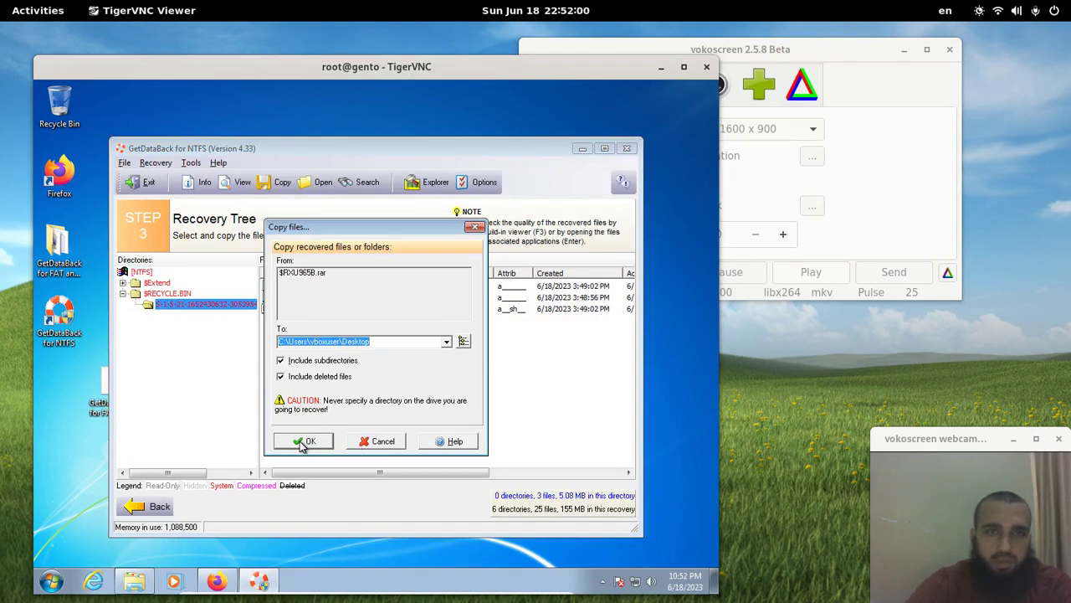
click(466, 344)
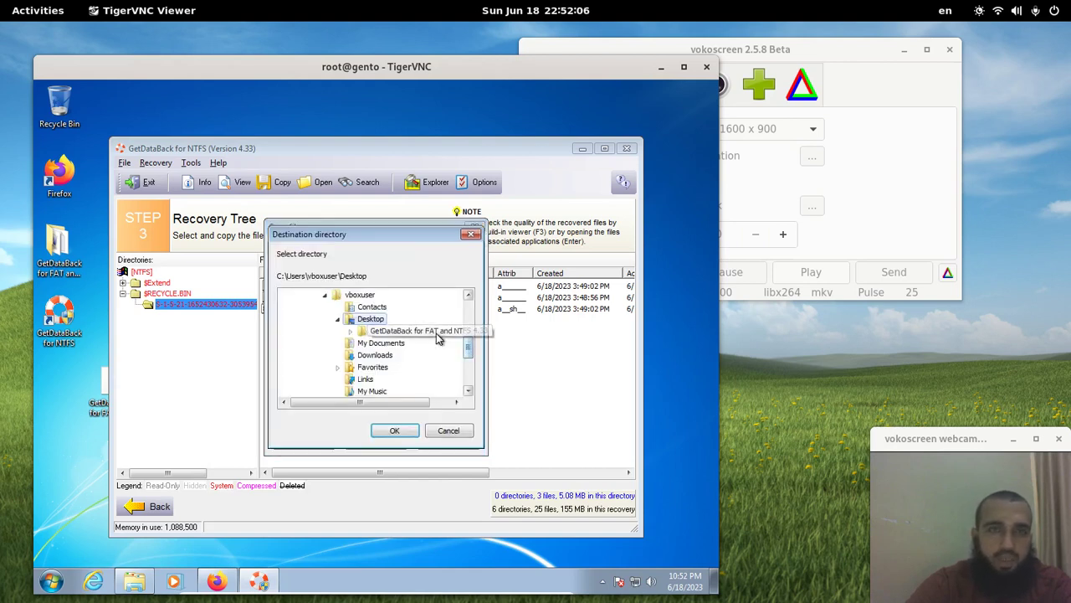
click(360, 294)
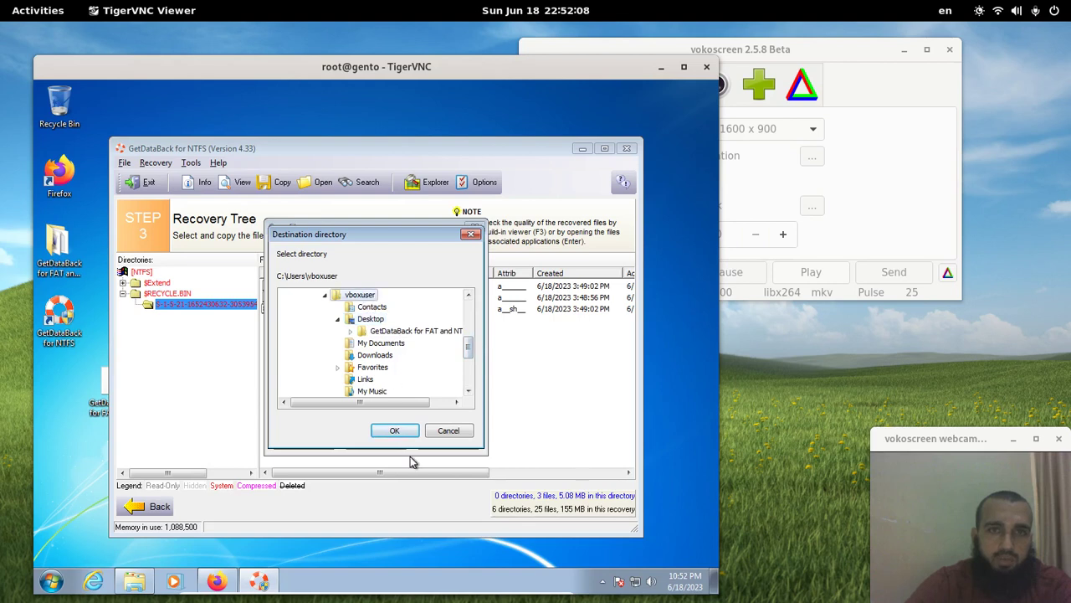
click(395, 430)
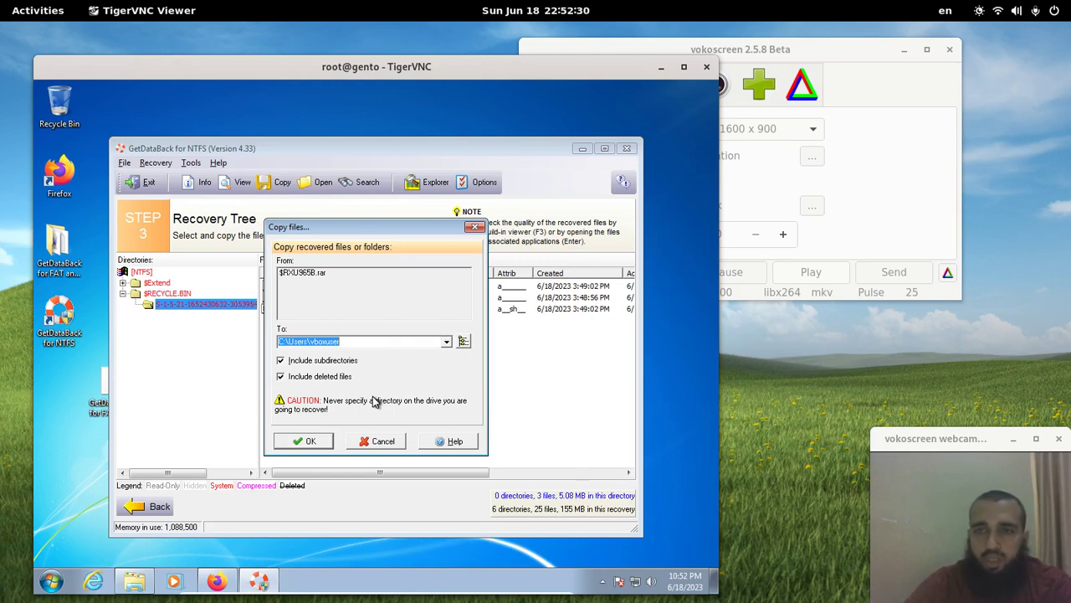
Step: Copy $RXU965B.rar into vboxuser and open that folder in Windows Explorer
click(308, 442)
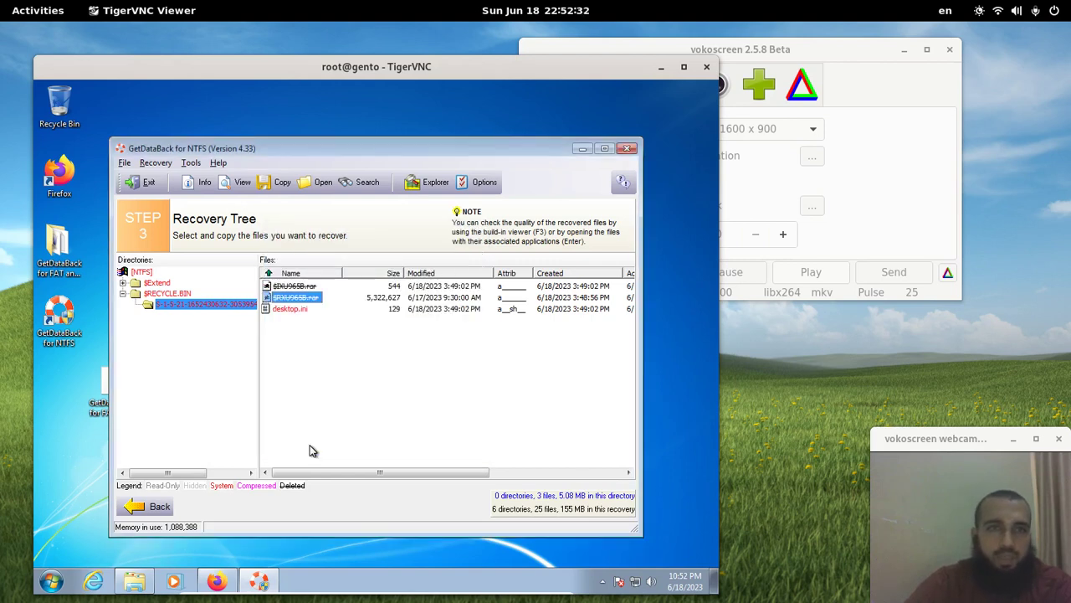
double_click(84, 241)
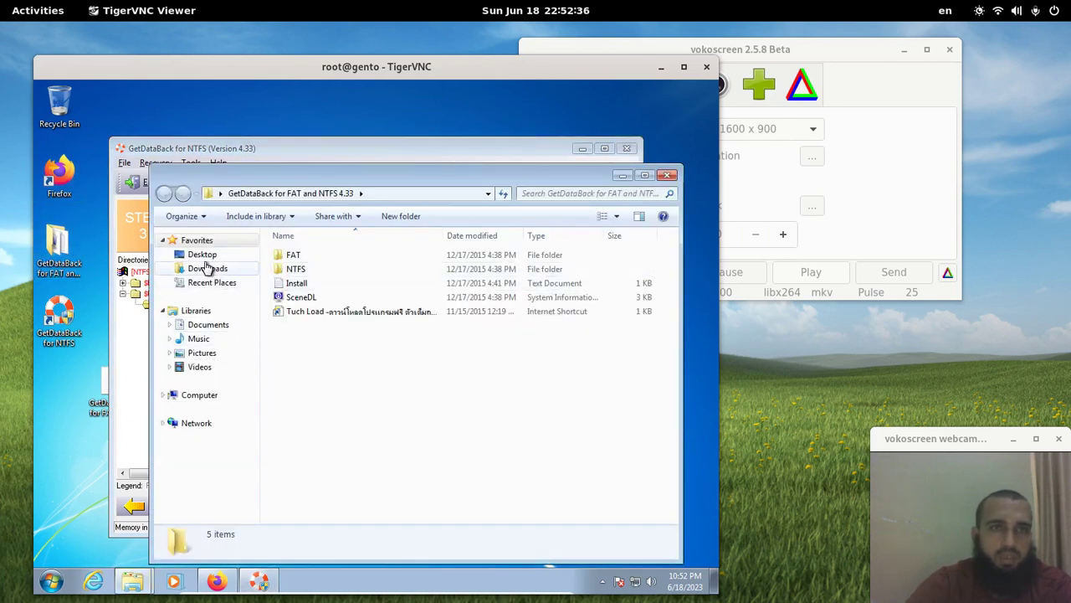
click(203, 255)
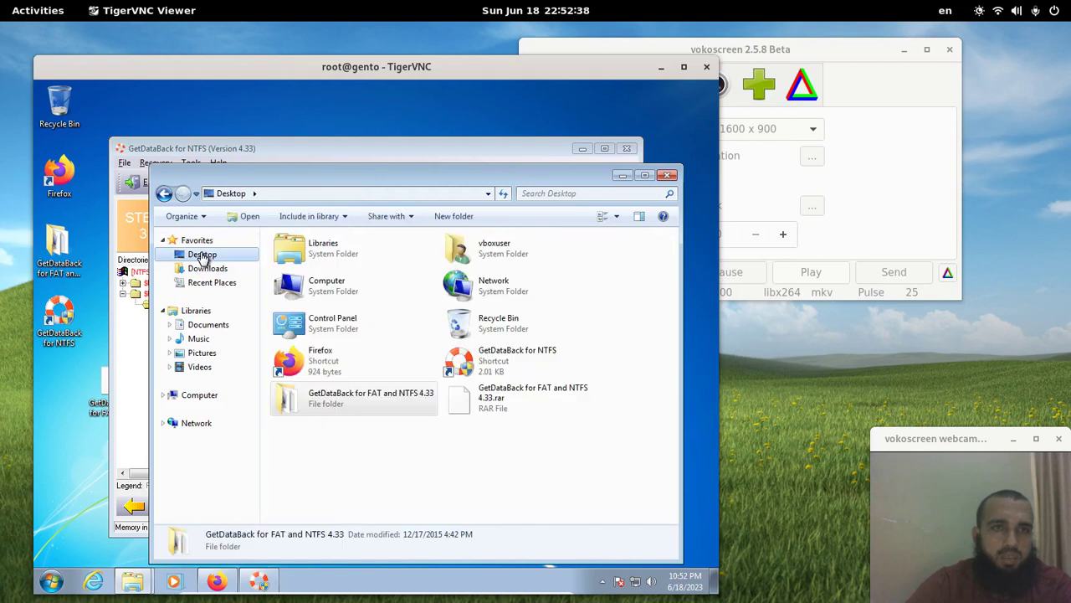
double_click(457, 251)
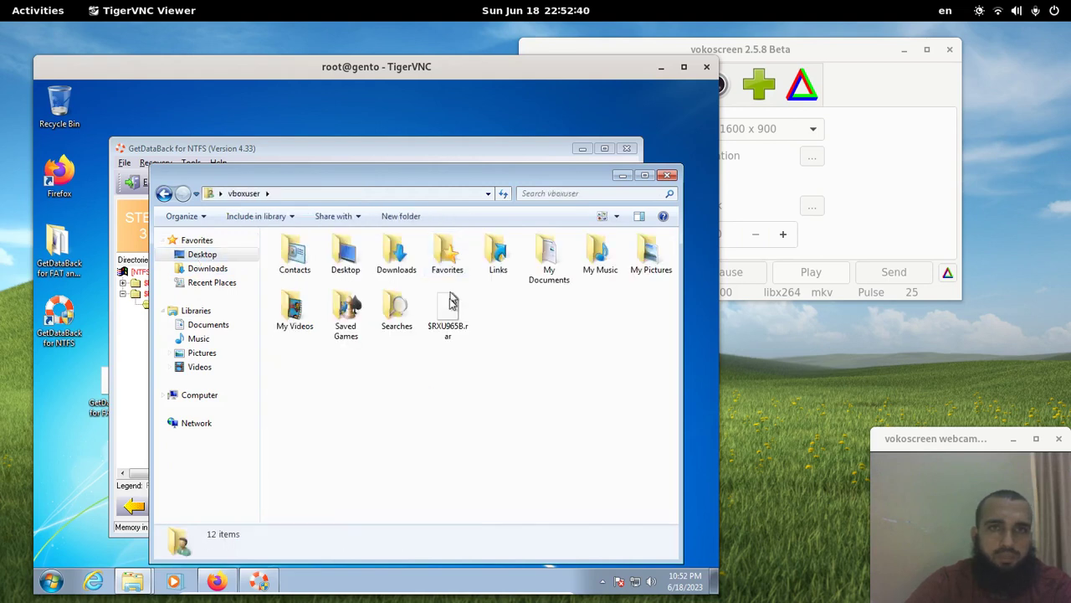
Step: Extract $RXU965B.rar with 7-Zip Extract Here, producing the GetDataBack for FAT and NTFS 4.33 folder
right_click(448, 322)
mouse_move(490, 345)
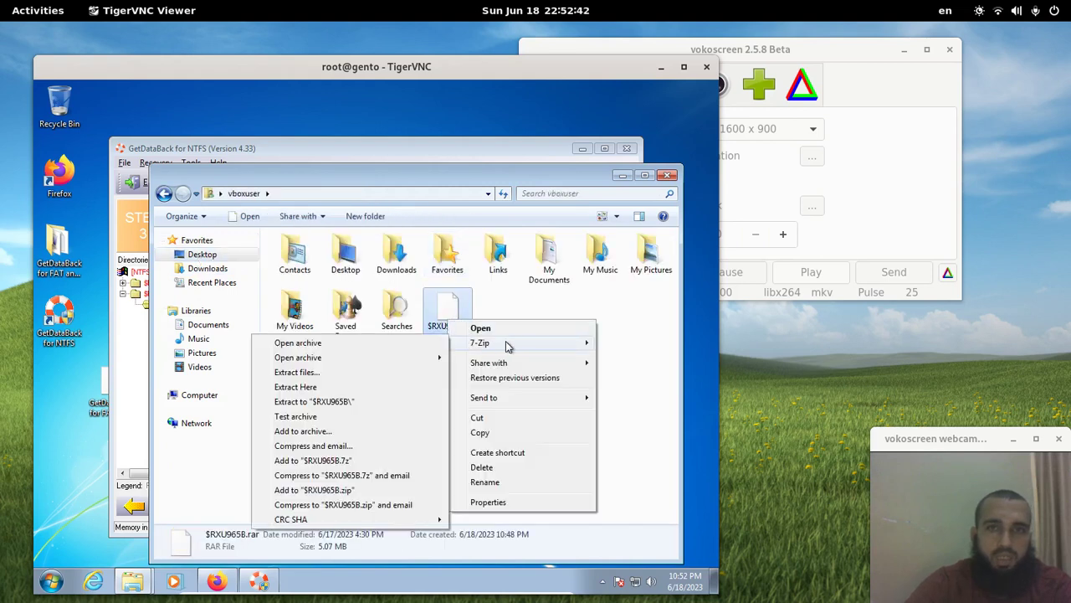
click(394, 386)
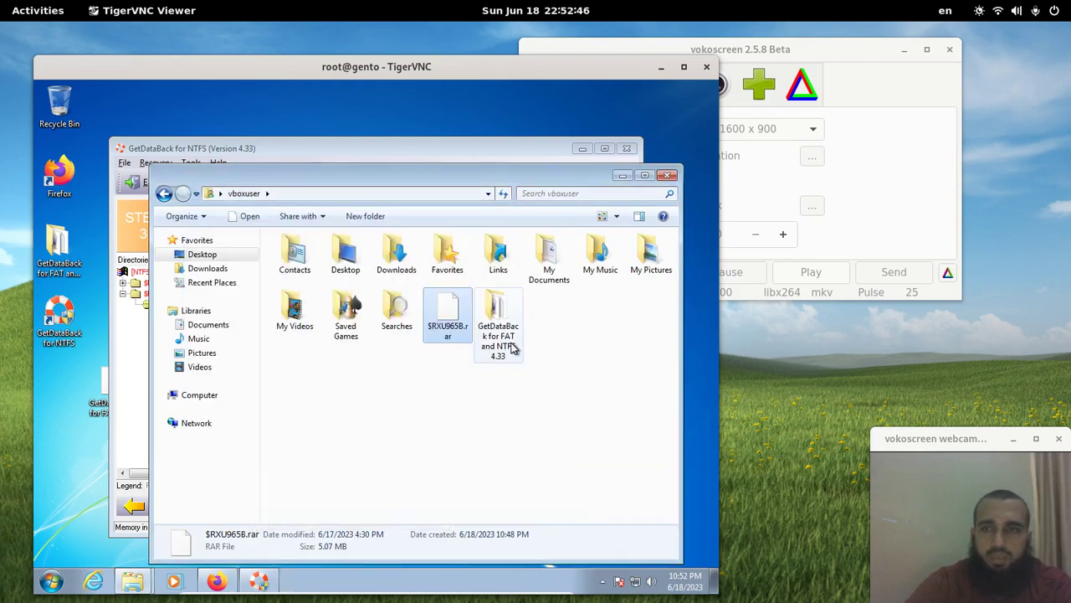
click(513, 349)
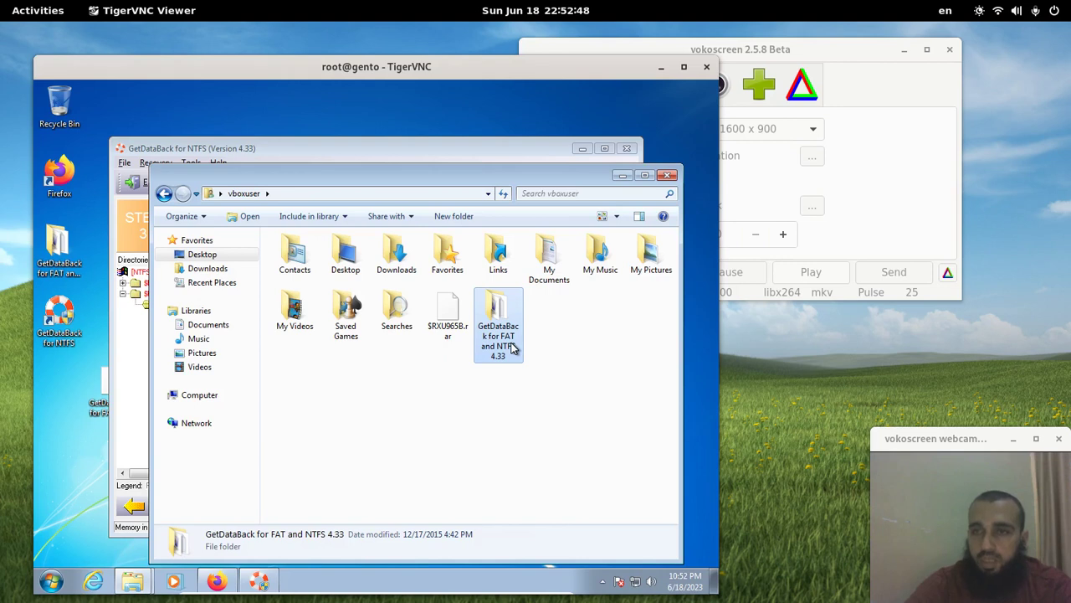
click(254, 148)
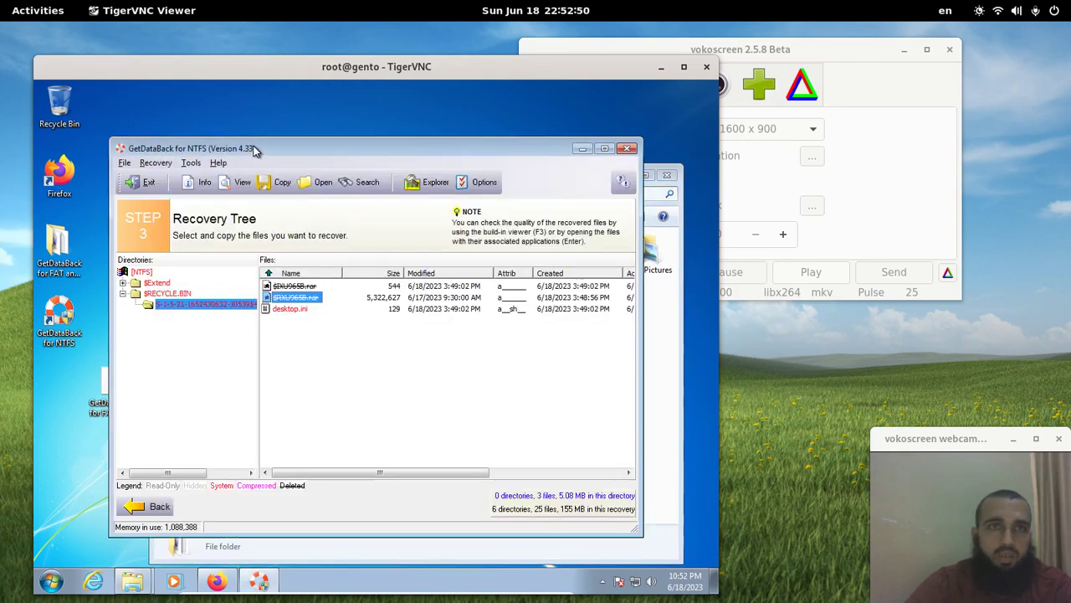